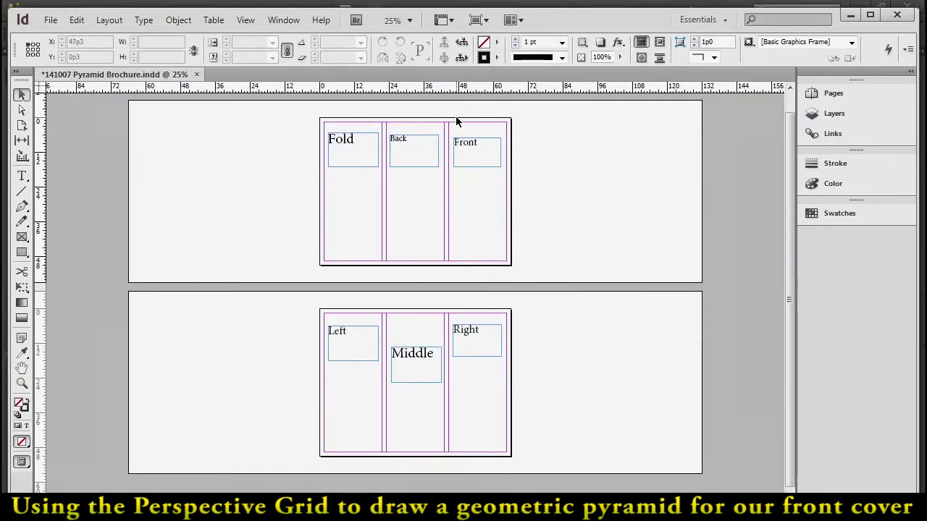
Delete the Front placeholder frame in InDesign and zoom in on the spread.
{"action": "left_click", "coordinate": [498, 147]}
{"action": "key", "text": "Delete"}
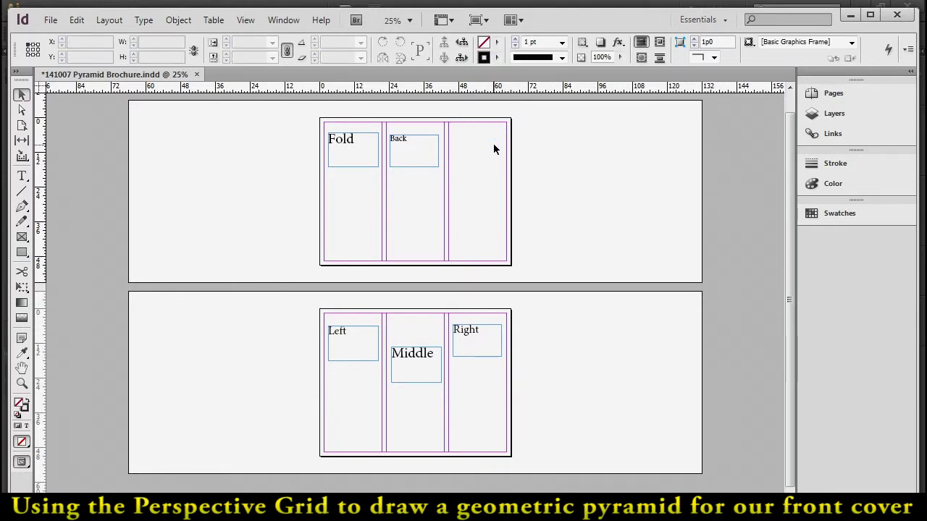
{"action": "key", "text": "ctrl+equal"}
{"action": "key", "text": "ctrl+equal"}
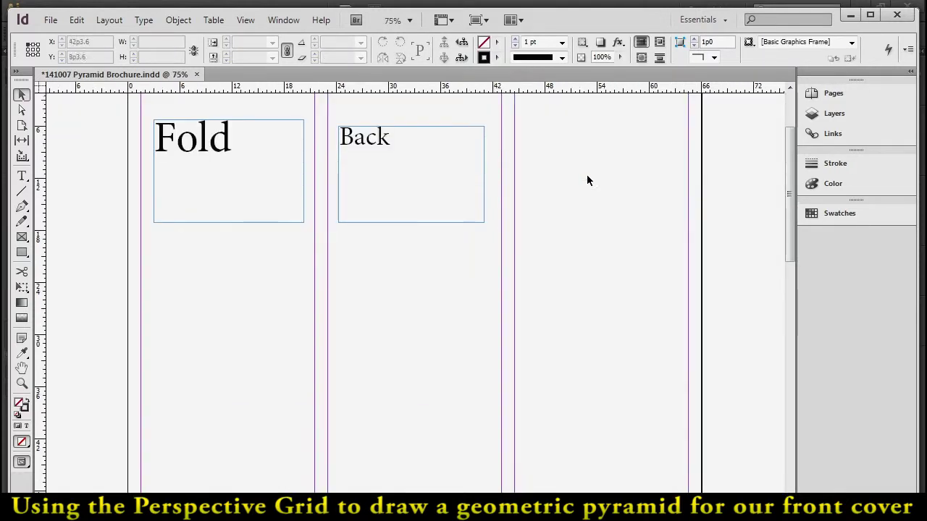
Drag a rectangle over the front panel to measure it at 20p0 by 48p0.
{"action": "left_click_drag", "start_coordinate": [786, 197], "coordinate": [791, 185]}
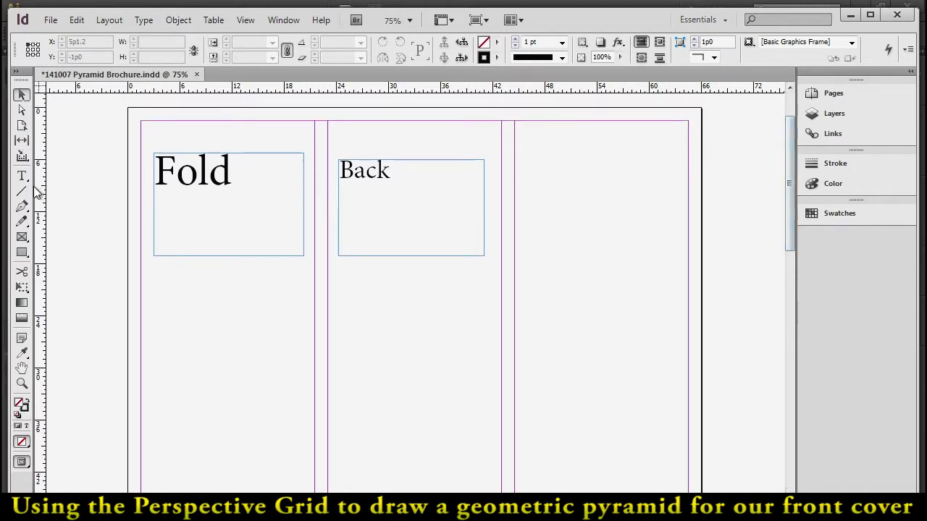
{"action": "left_click", "coordinate": [22, 252]}
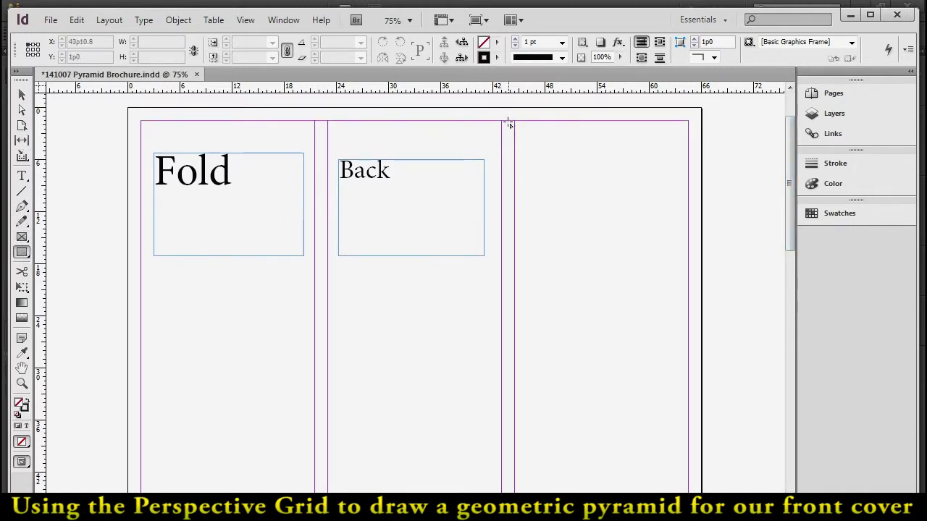
{"action": "left_click_drag", "start_coordinate": [515, 124], "coordinate": [688, 380]}
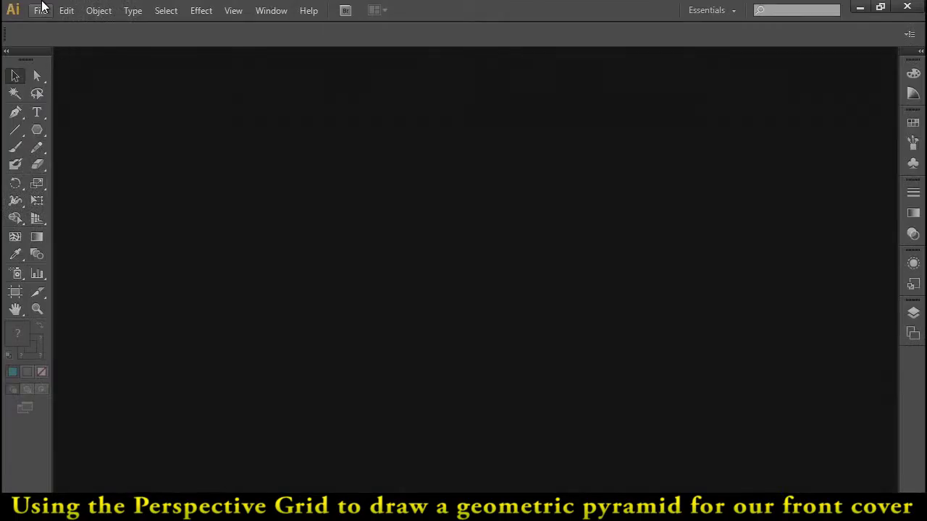
Create a Picas document '141008 Pyramid Brochure Front Cover' at 20p0 wide by 48p0 high.
{"action": "left_click", "coordinate": [41, 10]}
{"action": "left_click", "coordinate": [61, 29]}
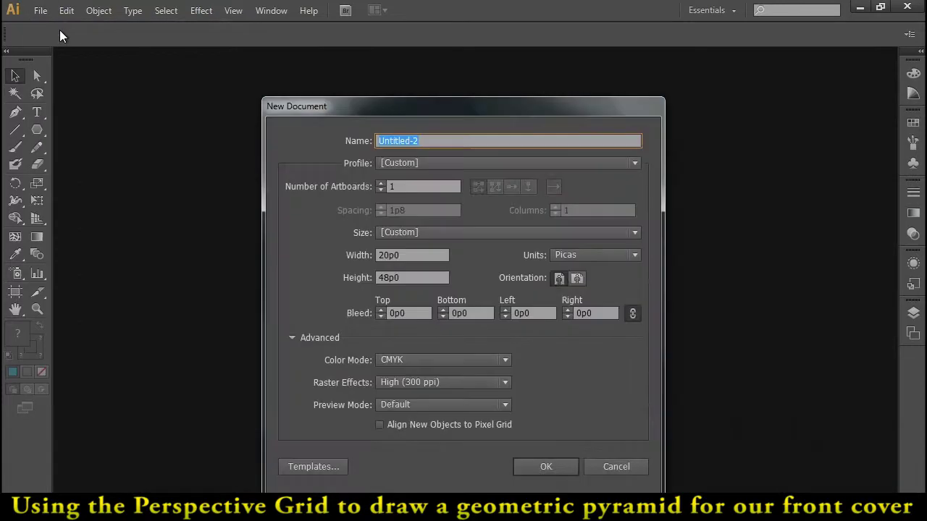
{"action": "type", "text": "141008 Pyramid Bro"}
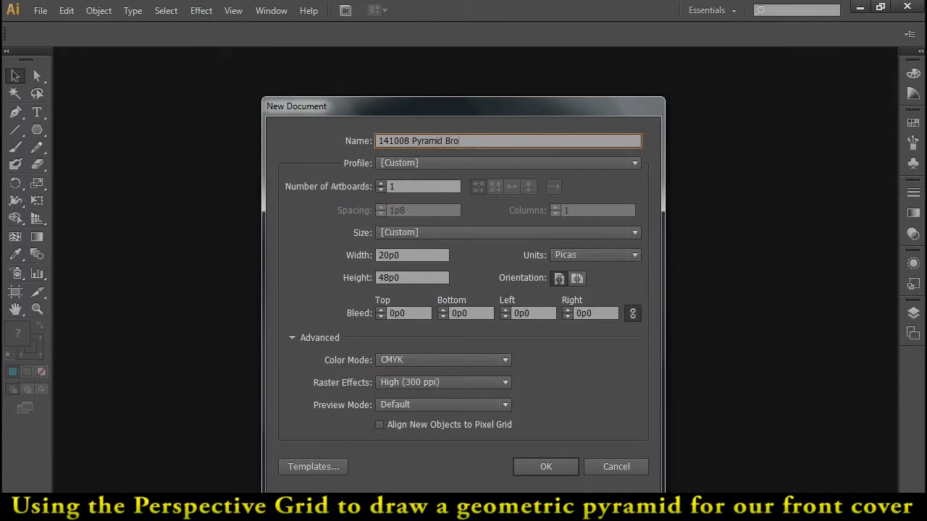
{"action": "type", "text": "chure Front Cover"}
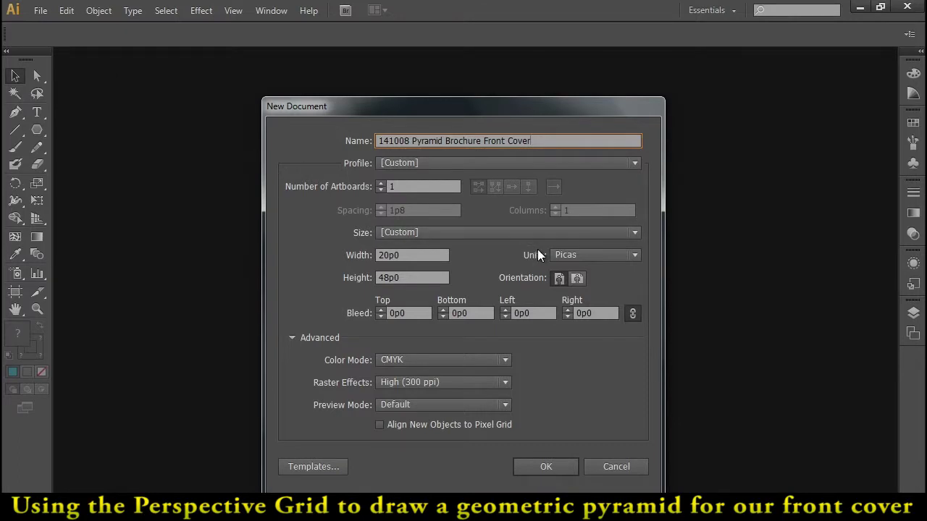
{"action": "left_click", "coordinate": [566, 257]}
{"action": "left_click", "coordinate": [577, 290]}
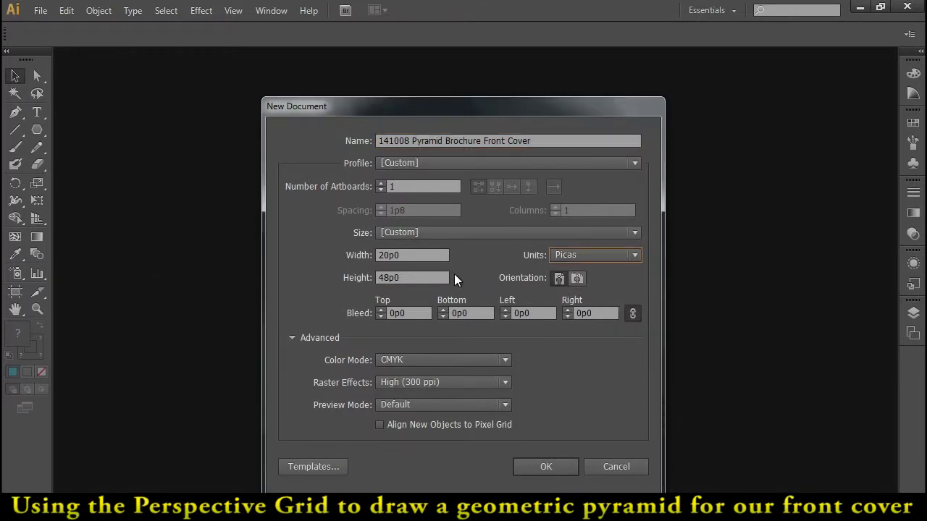
{"action": "left_click", "coordinate": [409, 259]}
{"action": "left_click", "coordinate": [409, 278]}
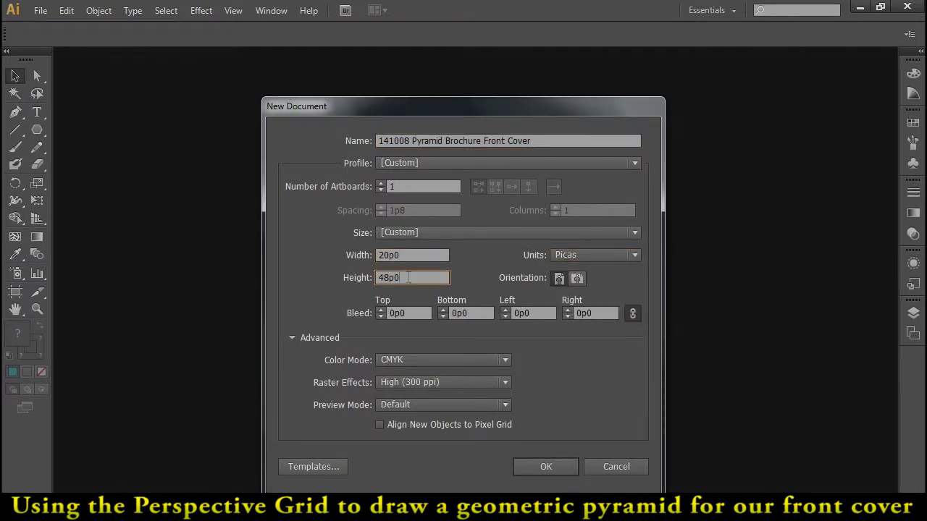
{"action": "left_click", "coordinate": [543, 465]}
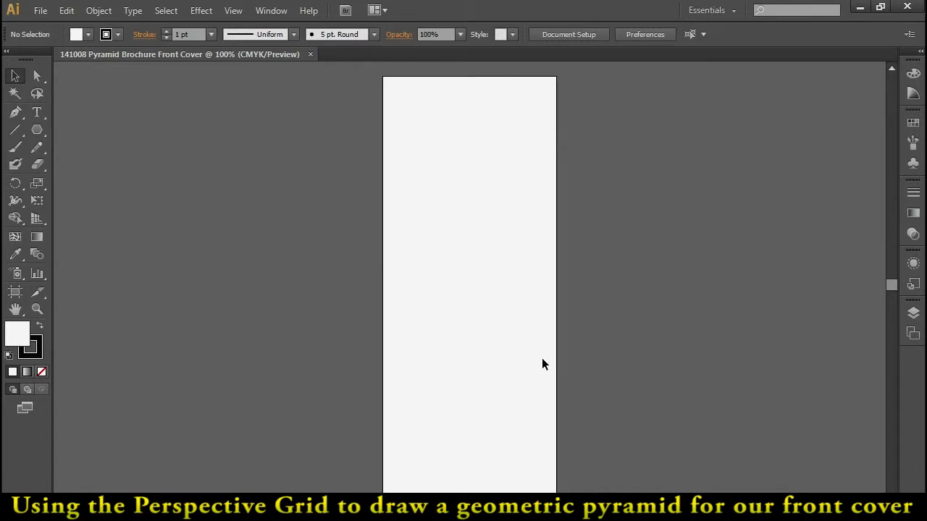
Show the perspective grid and drag both vanishing points inward toward the centre.
{"action": "left_click", "coordinate": [41, 218]}
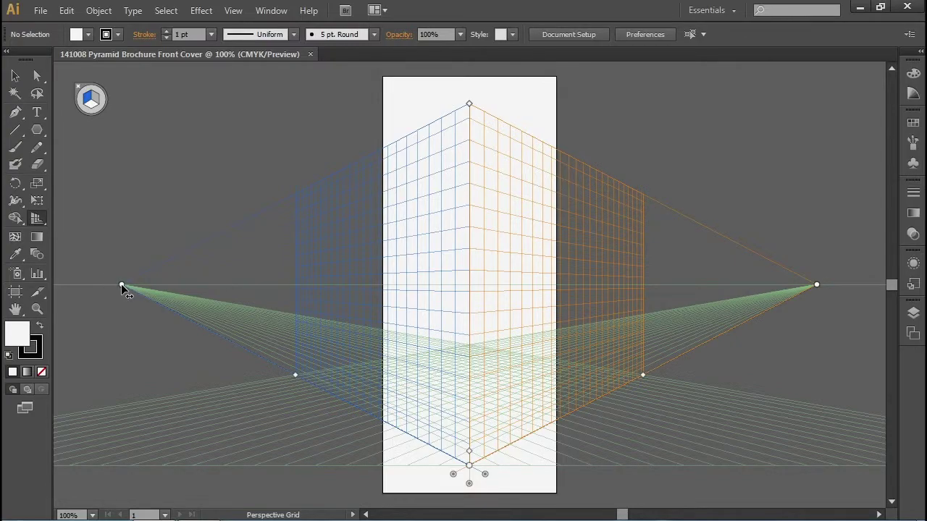
{"action": "left_click_drag", "start_coordinate": [121, 283], "coordinate": [278, 287]}
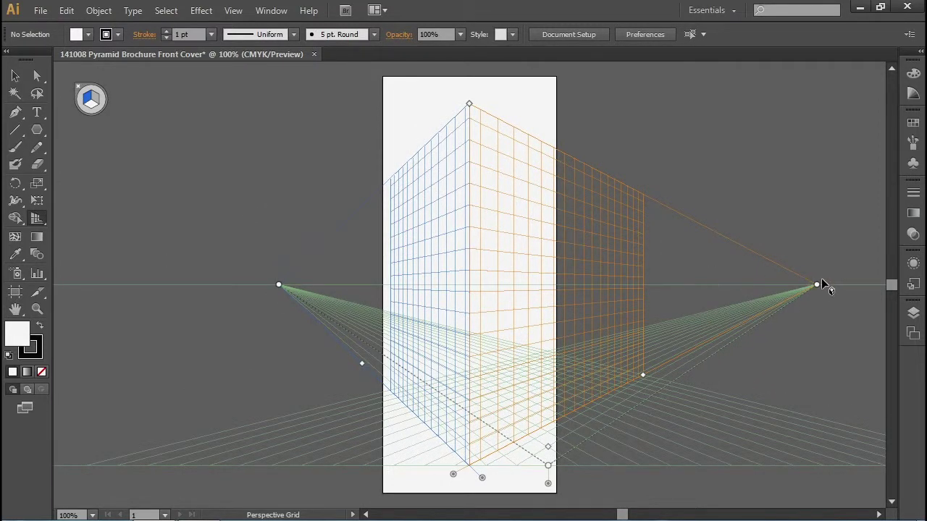
{"action": "left_click_drag", "start_coordinate": [818, 284], "coordinate": [628, 269]}
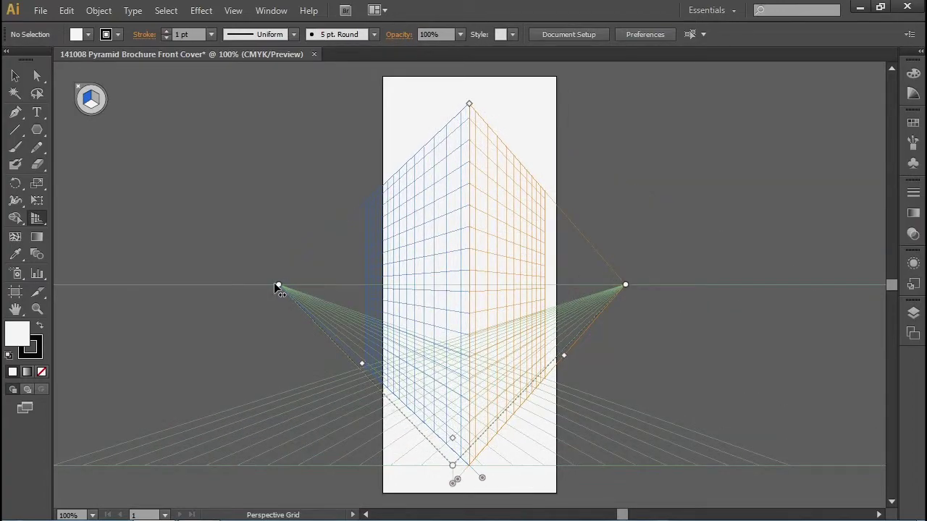
{"action": "left_click_drag", "start_coordinate": [278, 286], "coordinate": [311, 285]}
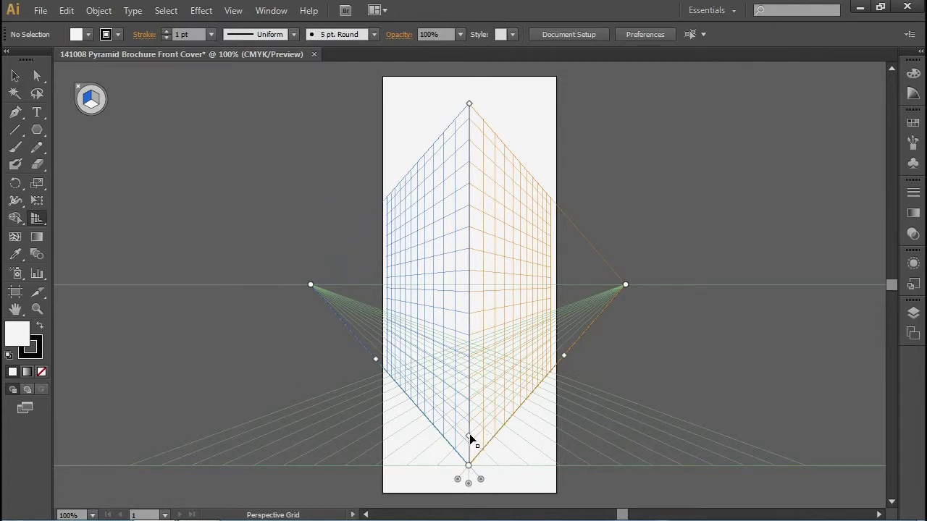
Adjust the grid cell size, lower the grid's top, and even out both vanishing points.
{"action": "mouse_move", "coordinate": [469, 438]}
{"action": "left_mouse_down"}
{"action": "mouse_move", "coordinate": [469, 421]}
{"action": "mouse_move", "coordinate": [470, 430]}
{"action": "left_mouse_up"}
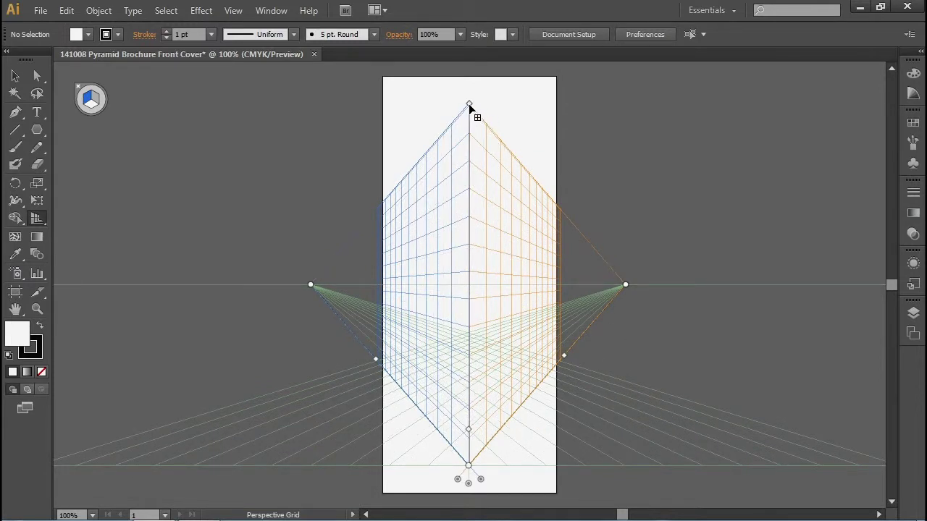
{"action": "left_click_drag", "start_coordinate": [469, 105], "coordinate": [469, 131]}
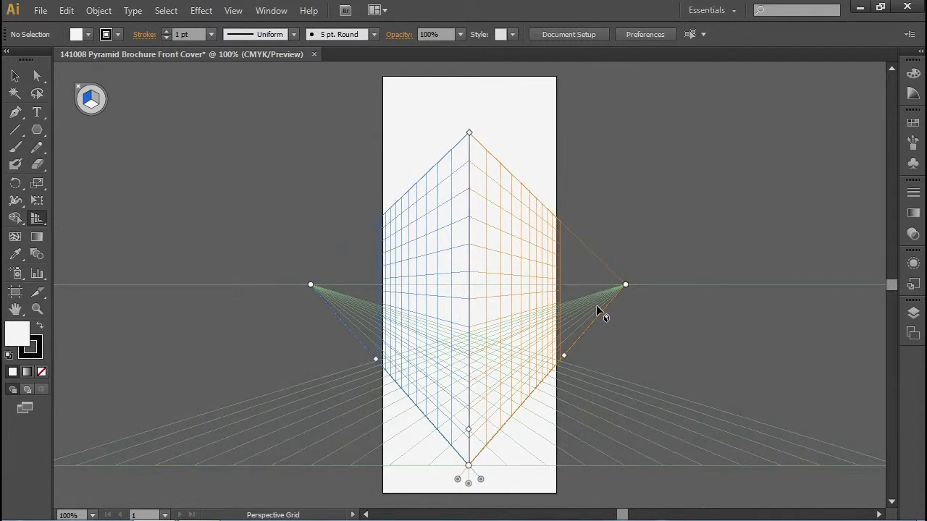
{"action": "left_click_drag", "start_coordinate": [311, 286], "coordinate": [320, 286]}
{"action": "left_click_drag", "start_coordinate": [625, 284], "coordinate": [619, 285]}
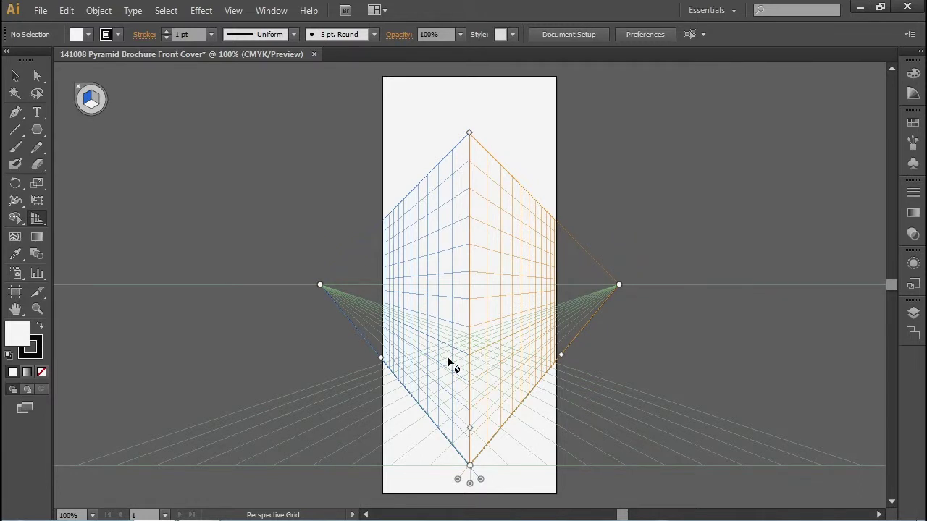
Draw the vertical centre edge and the apex-to-corner edges on both sides.
{"action": "left_click", "coordinate": [16, 130]}
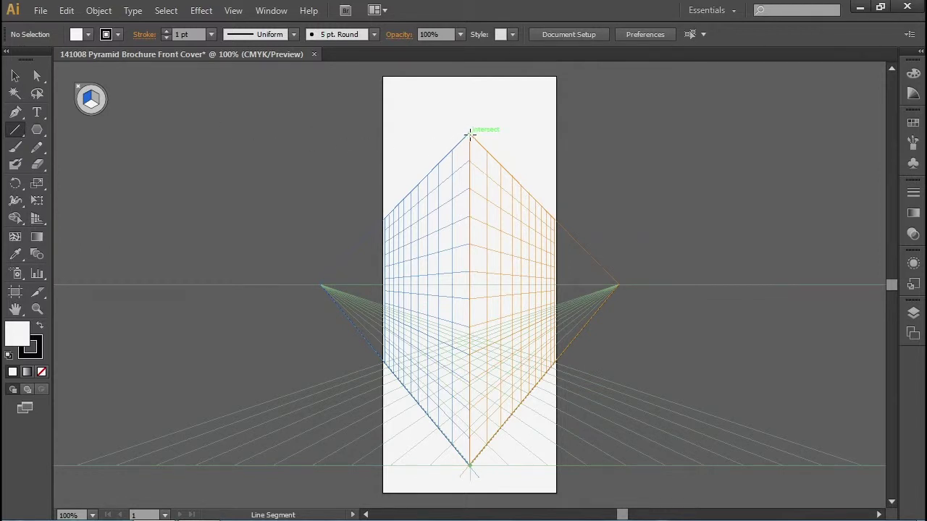
{"action": "left_click_drag", "start_coordinate": [470, 133], "coordinate": [470, 467]}
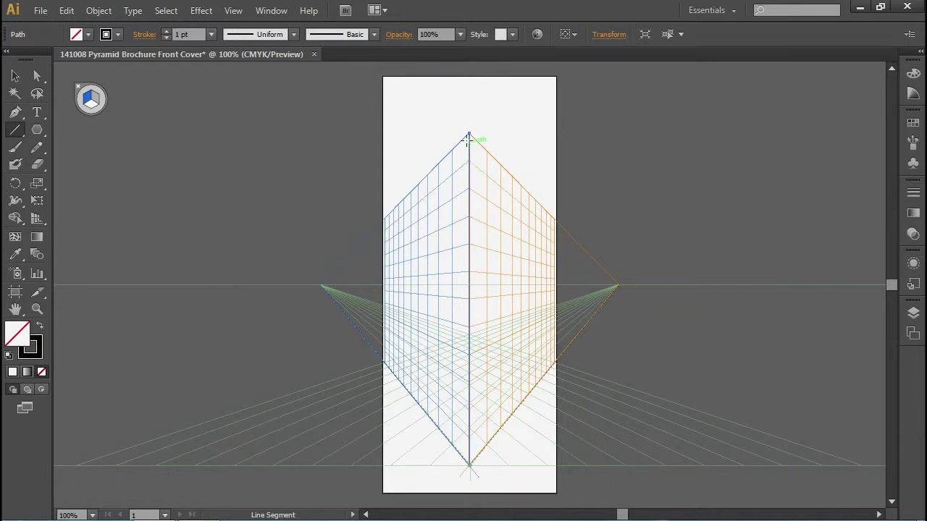
{"action": "left_click_drag", "start_coordinate": [470, 134], "coordinate": [552, 365]}
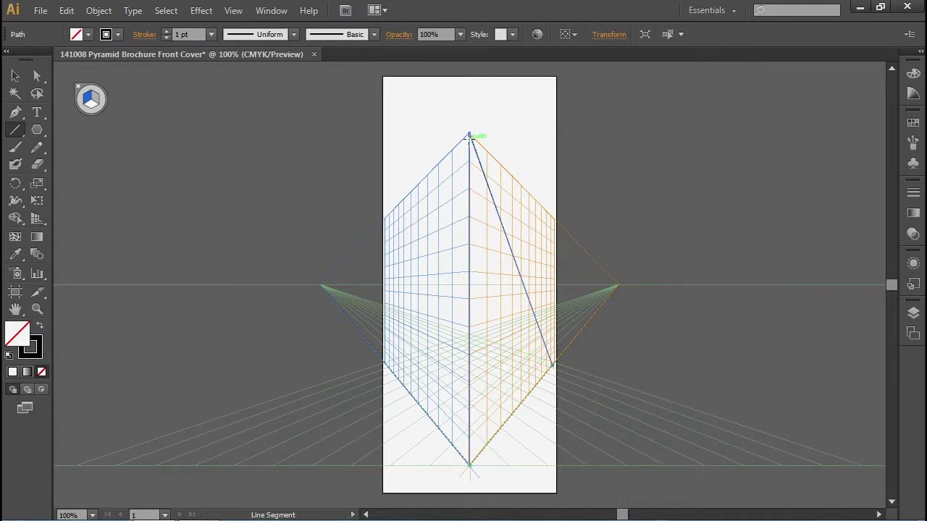
{"action": "left_click_drag", "start_coordinate": [470, 134], "coordinate": [388, 366]}
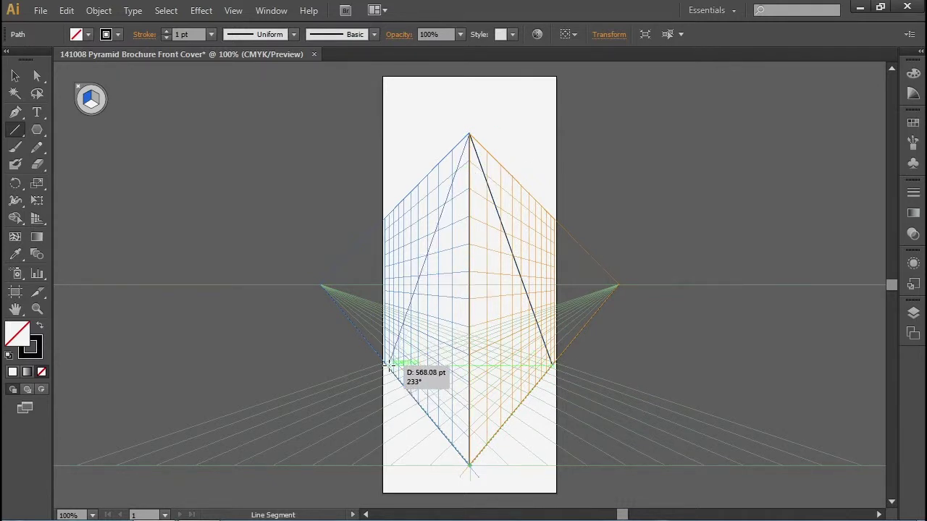
{"action": "left_click_drag", "start_coordinate": [388, 366], "coordinate": [388, 365]}
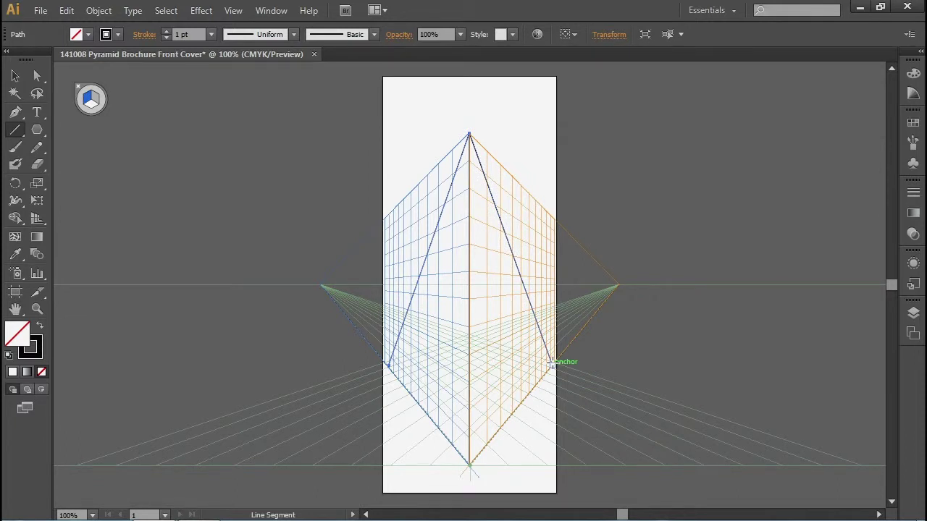
Draw bottom edges from the base point to both corners and start a brick line near the apex.
{"action": "key", "text": "ctrl+shift+i"}
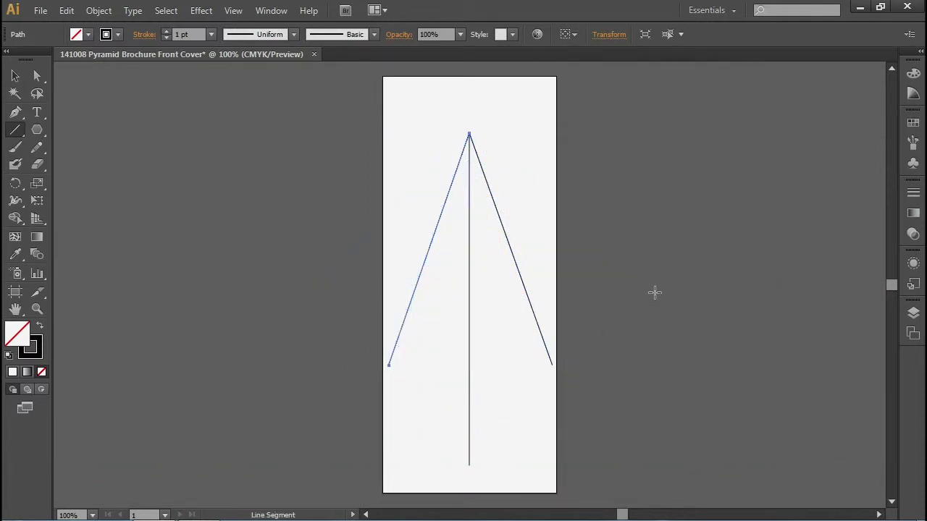
{"action": "key", "text": "ctrl+shift+i"}
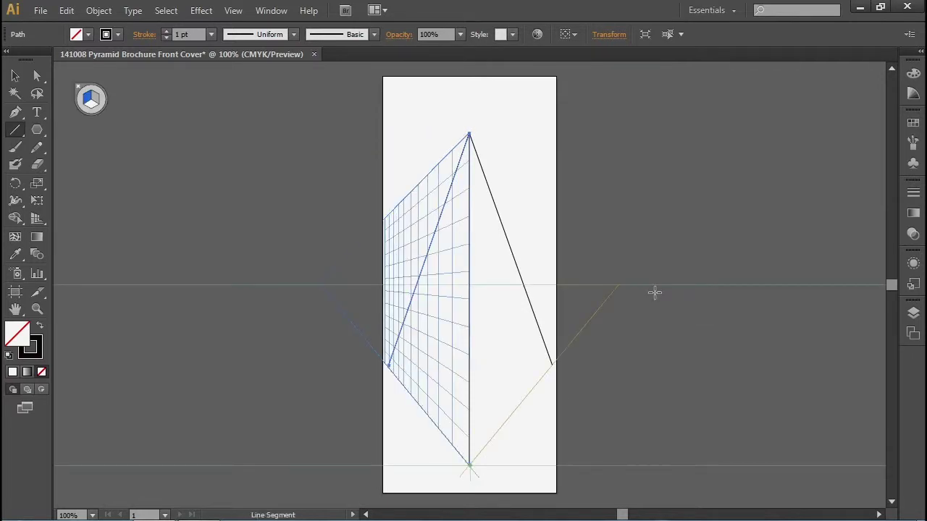
{"action": "key", "text": "ctrl+shift+i"}
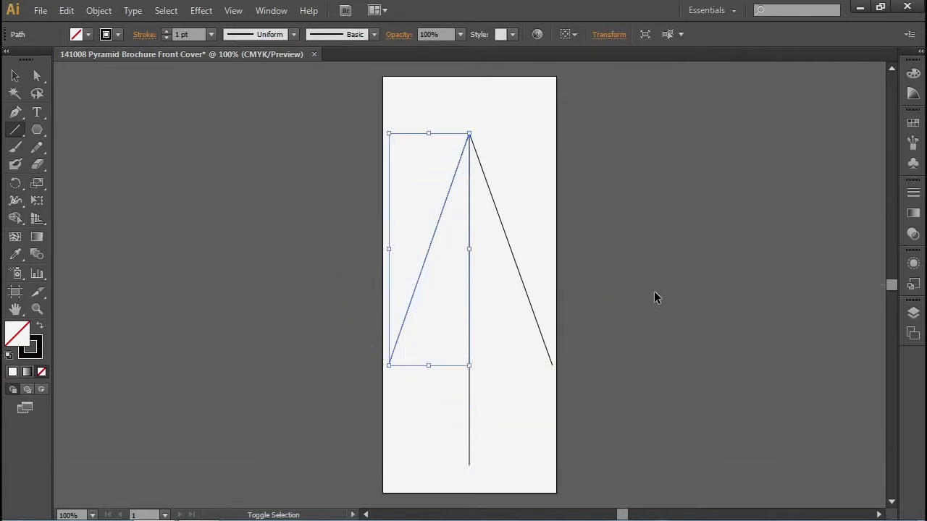
{"action": "key", "text": "ctrl+shift+i"}
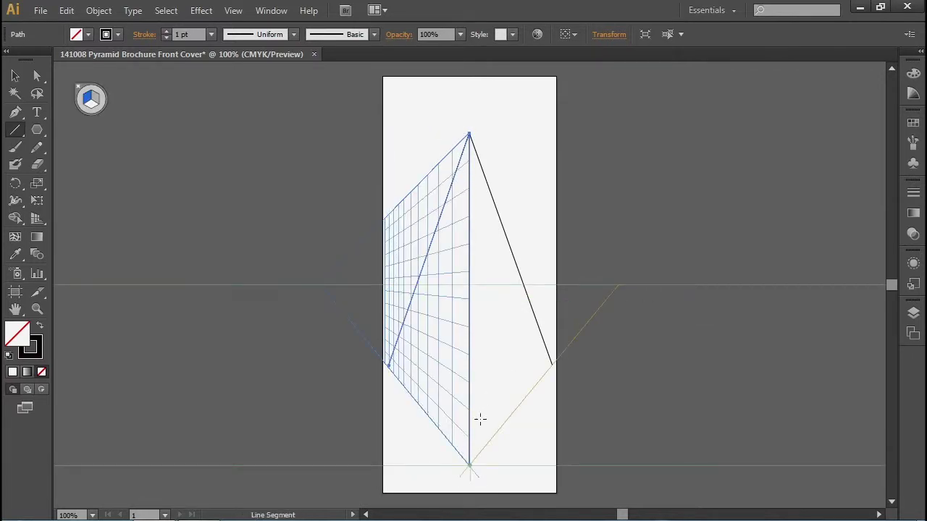
{"action": "left_click_drag", "start_coordinate": [469, 464], "coordinate": [552, 365]}
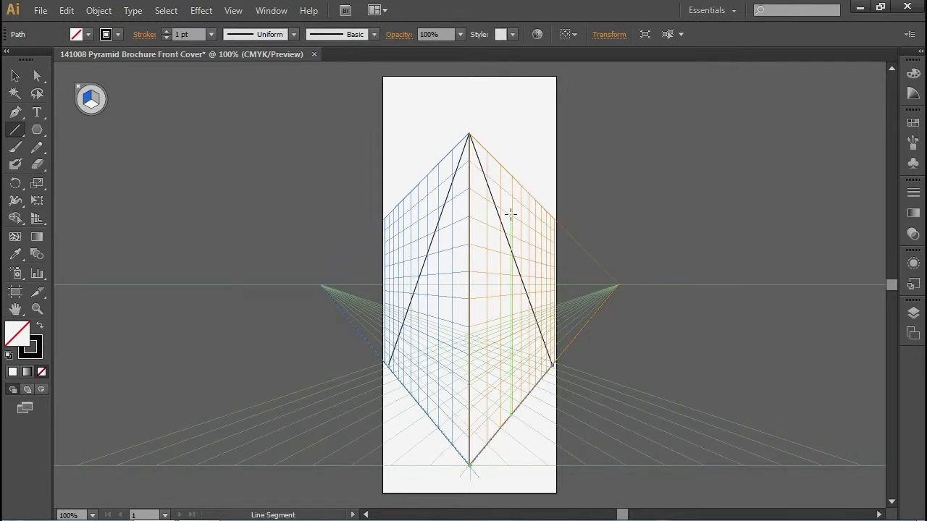
{"action": "left_click_drag", "start_coordinate": [469, 463], "coordinate": [388, 365]}
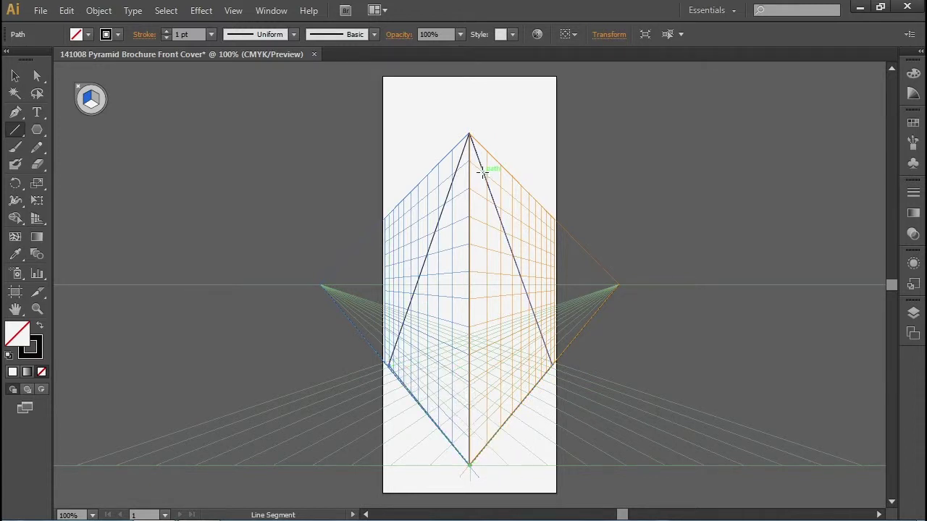
{"action": "left_click_drag", "start_coordinate": [464, 168], "coordinate": [483, 172]}
Zoom in and draw the upper horizontal brick lines across both pyramid faces.
{"action": "key", "text": "ctrl+plus"}
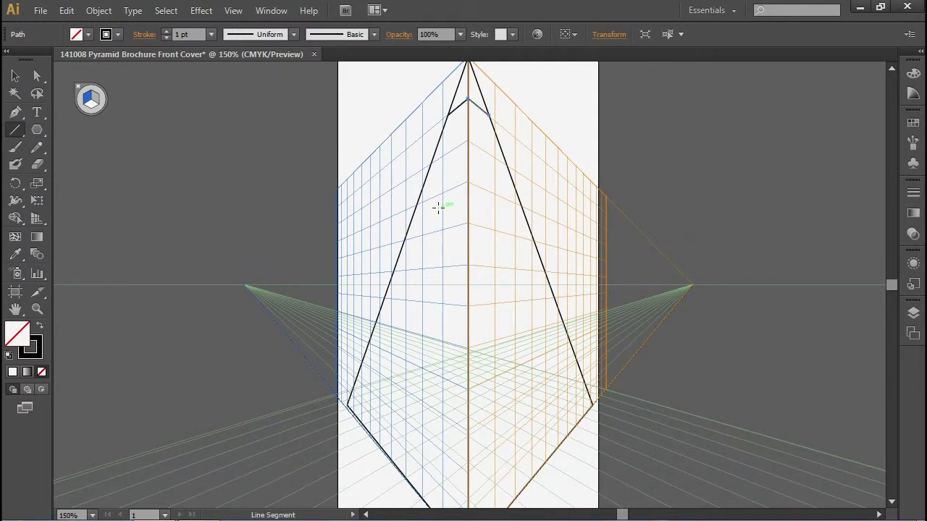
{"action": "left_click_drag", "start_coordinate": [434, 155], "coordinate": [507, 165]}
{"action": "mouse_move", "coordinate": [418, 208]}
{"action": "left_mouse_down"}
{"action": "mouse_move", "coordinate": [467, 184]}
{"action": "mouse_move", "coordinate": [522, 203]}
{"action": "left_mouse_up"}
{"action": "mouse_move", "coordinate": [404, 240]}
{"action": "left_mouse_down"}
{"action": "mouse_move", "coordinate": [435, 244]}
{"action": "mouse_move", "coordinate": [468, 223]}
{"action": "left_mouse_up"}
{"action": "left_click_drag", "start_coordinate": [468, 223], "coordinate": [535, 240]}
{"action": "left_click_drag", "start_coordinate": [393, 271], "coordinate": [469, 266]}
{"action": "left_click_drag", "start_coordinate": [468, 266], "coordinate": [537, 269]}
Add the middle brick rows across both faces down toward the base.
{"action": "left_click_drag", "start_coordinate": [384, 299], "coordinate": [468, 306]}
{"action": "mouse_move", "coordinate": [468, 305]}
{"action": "left_mouse_down"}
{"action": "mouse_move", "coordinate": [551, 297]}
{"action": "mouse_move", "coordinate": [468, 348]}
{"action": "mouse_move", "coordinate": [376, 322]}
{"action": "mouse_move", "coordinate": [469, 390]}
{"action": "left_mouse_up"}
{"action": "mouse_move", "coordinate": [468, 390]}
{"action": "left_mouse_down"}
{"action": "mouse_move", "coordinate": [585, 355]}
{"action": "mouse_move", "coordinate": [577, 360]}
{"action": "left_mouse_up"}
{"action": "left_click_drag", "start_coordinate": [594, 402], "coordinate": [469, 431]}
{"action": "left_click_drag", "start_coordinate": [468, 430], "coordinate": [369, 364]}
{"action": "left_click_drag", "start_coordinate": [415, 411], "coordinate": [397, 248]}
Draw the remaining lower brick lines and start a vertical line down from the apex.
{"action": "left_click_drag", "start_coordinate": [565, 219], "coordinate": [450, 309]}
{"action": "left_click_drag", "start_coordinate": [450, 310], "coordinate": [335, 221]}
{"action": "left_click_drag", "start_coordinate": [330, 241], "coordinate": [450, 351]}
{"action": "left_click_drag", "start_coordinate": [450, 351], "coordinate": [571, 231]}
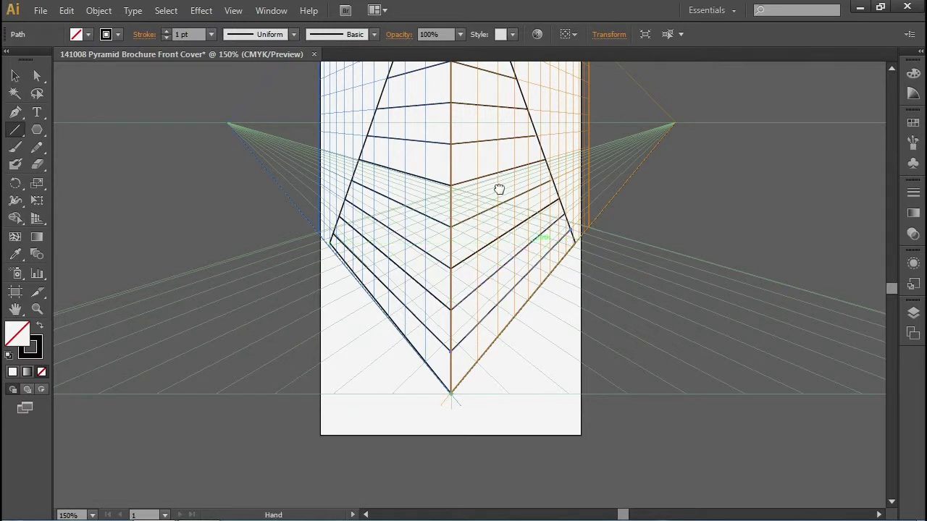
{"action": "mouse_move", "coordinate": [499, 190]}
{"action": "left_mouse_down"}
{"action": "mouse_move", "coordinate": [502, 271]}
{"action": "mouse_move", "coordinate": [487, 231]}
{"action": "mouse_move", "coordinate": [484, 246]}
{"action": "left_mouse_up"}
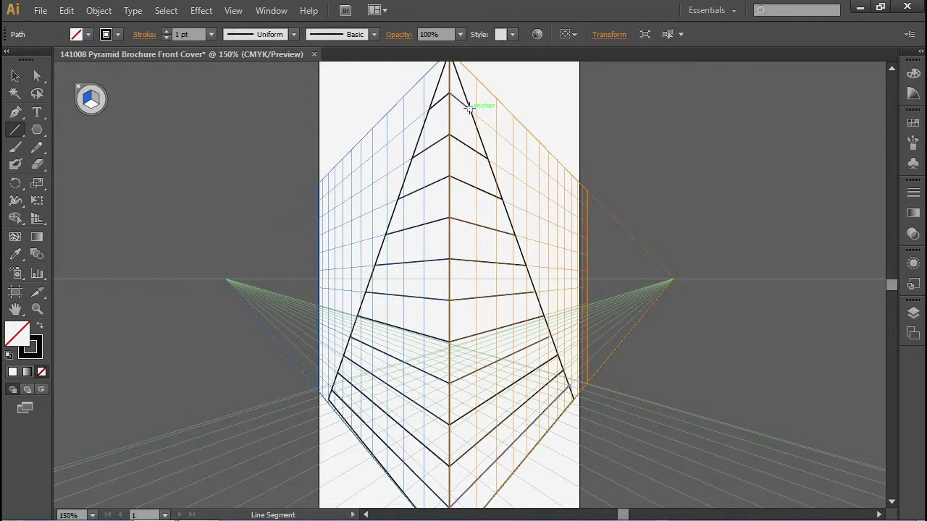
{"action": "left_click_drag", "start_coordinate": [469, 107], "coordinate": [464, 463]}
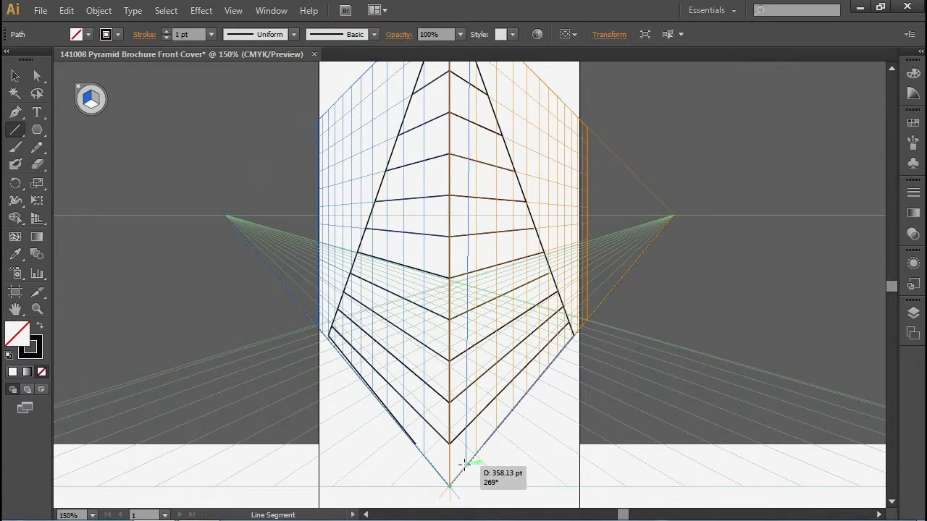
End the centre vertical at the base and draw vertical brick lines down the right face.
{"action": "mouse_move", "coordinate": [464, 463]}
{"action": "left_mouse_down"}
{"action": "mouse_move", "coordinate": [477, 446]}
{"action": "mouse_move", "coordinate": [460, 457]}
{"action": "mouse_move", "coordinate": [471, 463]}
{"action": "left_mouse_up"}
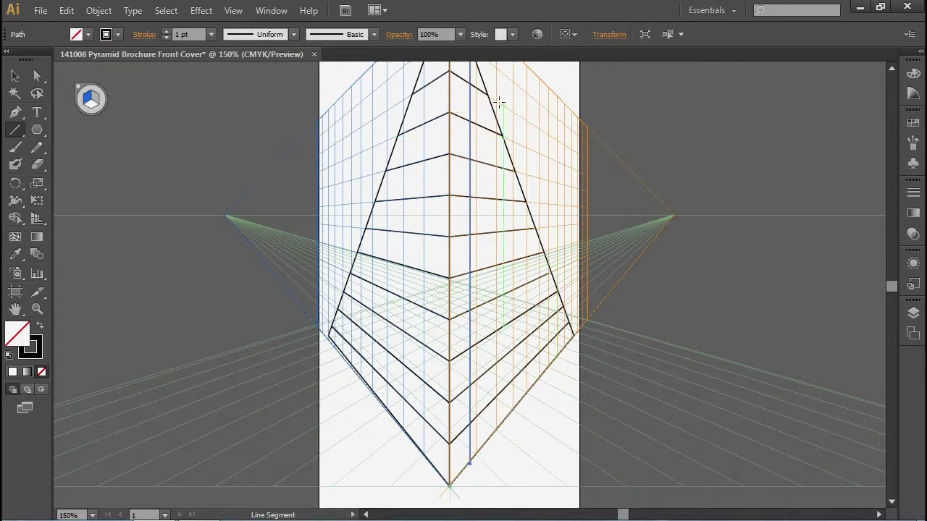
{"action": "left_click_drag", "start_coordinate": [488, 98], "coordinate": [490, 438]}
{"action": "left_click_drag", "start_coordinate": [502, 138], "coordinate": [503, 427]}
{"action": "left_click_drag", "start_coordinate": [514, 170], "coordinate": [515, 401]}
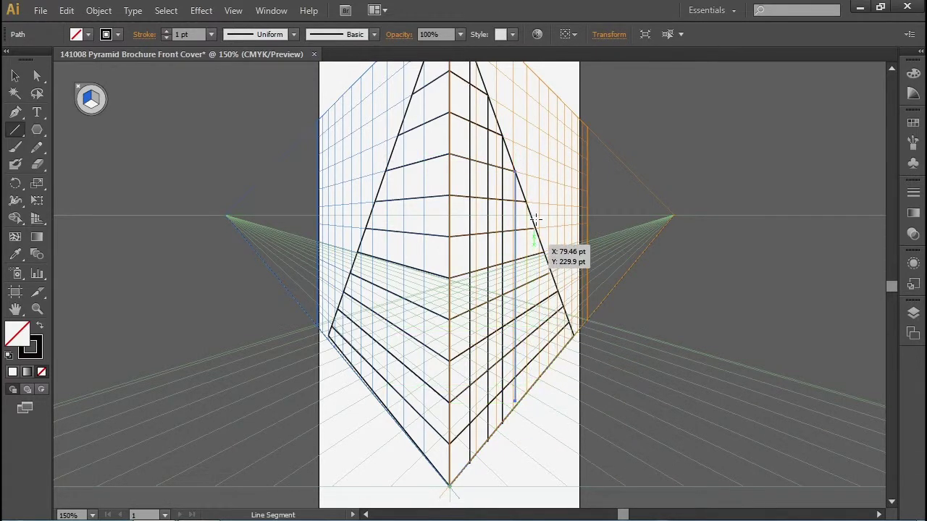
{"action": "left_click_drag", "start_coordinate": [526, 195], "coordinate": [526, 399]}
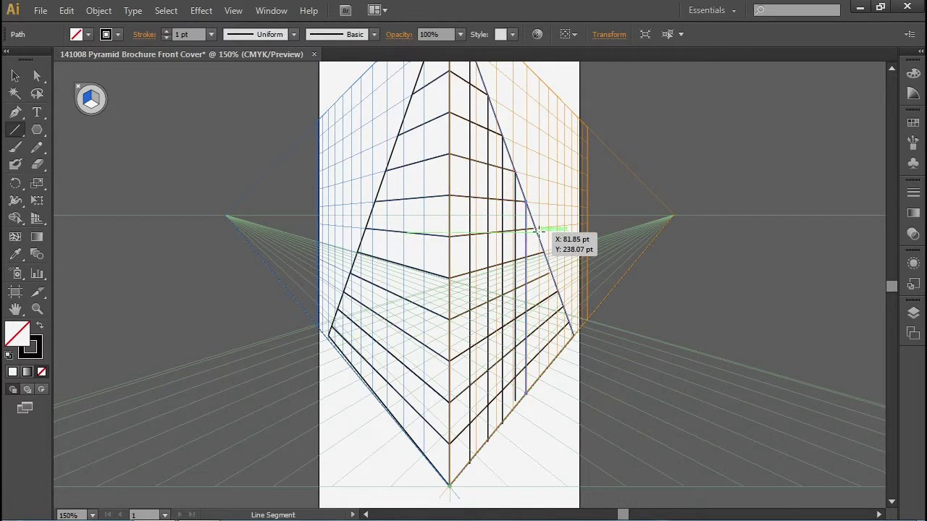
{"action": "left_click_drag", "start_coordinate": [536, 232], "coordinate": [537, 388]}
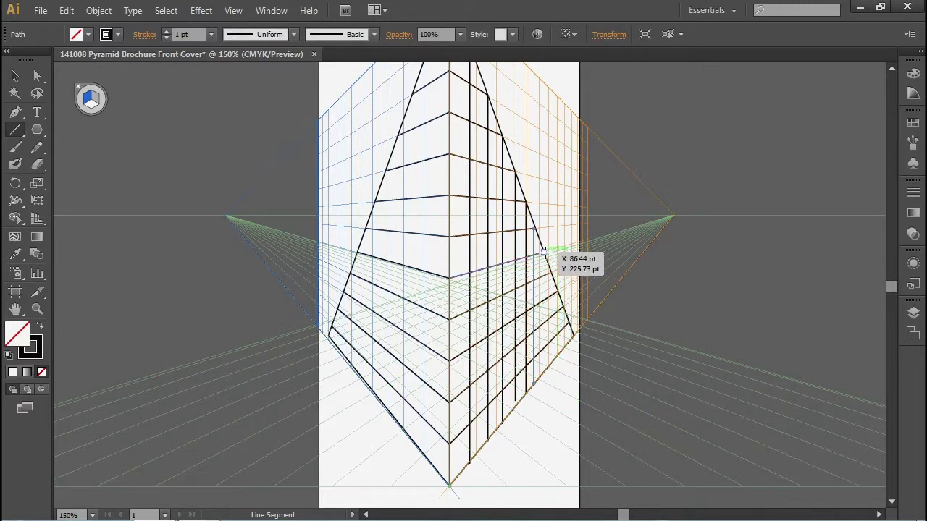
Add shorter vertical lines toward the right corner, then hide the grid and zoom in.
{"action": "left_click_drag", "start_coordinate": [544, 252], "coordinate": [544, 372]}
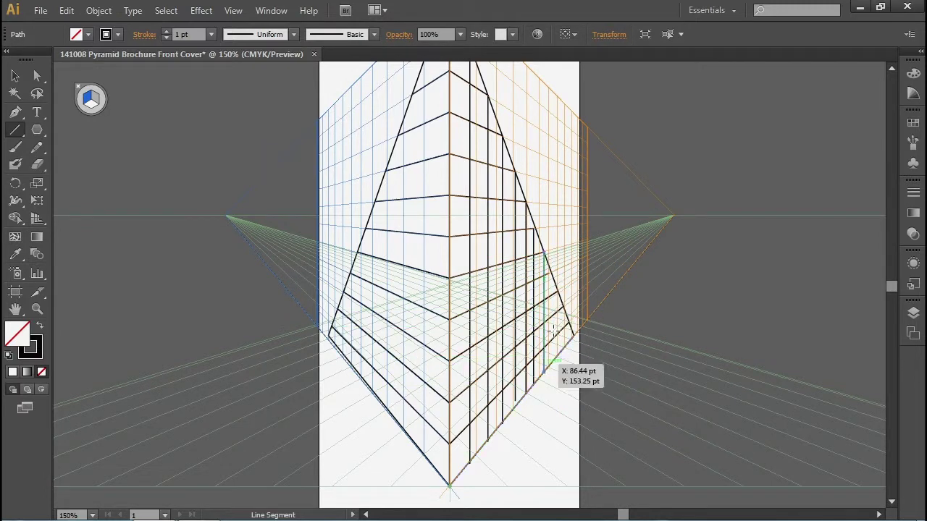
{"action": "left_click_drag", "start_coordinate": [552, 301], "coordinate": [551, 368]}
{"action": "left_click_drag", "start_coordinate": [558, 301], "coordinate": [557, 355]}
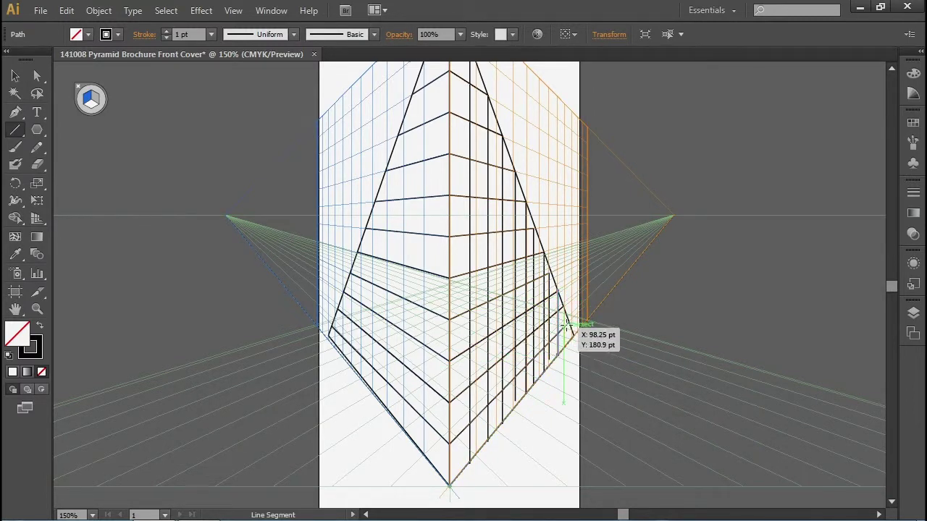
{"action": "mouse_move", "coordinate": [563, 307]}
{"action": "left_mouse_down"}
{"action": "mouse_move", "coordinate": [563, 349]}
{"action": "mouse_move", "coordinate": [570, 327]}
{"action": "mouse_move", "coordinate": [570, 341]}
{"action": "left_mouse_up"}
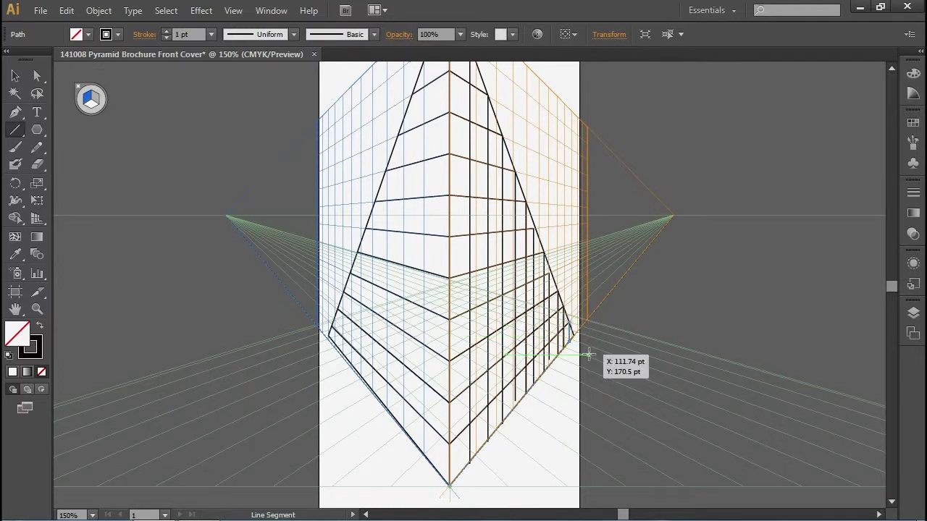
{"action": "key", "text": "ctrl+shift+i"}
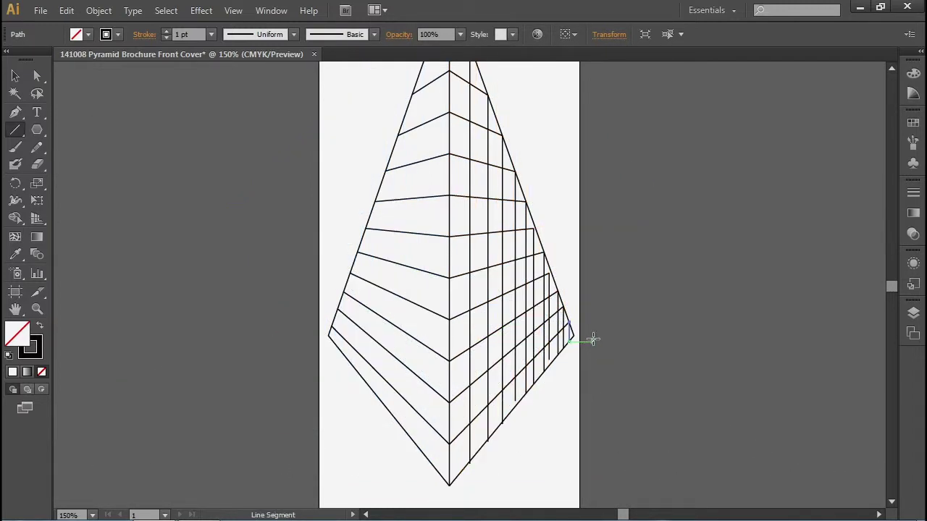
{"action": "key", "text": "ctrl+equal"}
{"action": "key", "text": "ctrl+equal"}
{"action": "key", "text": "ctrl+equal"}
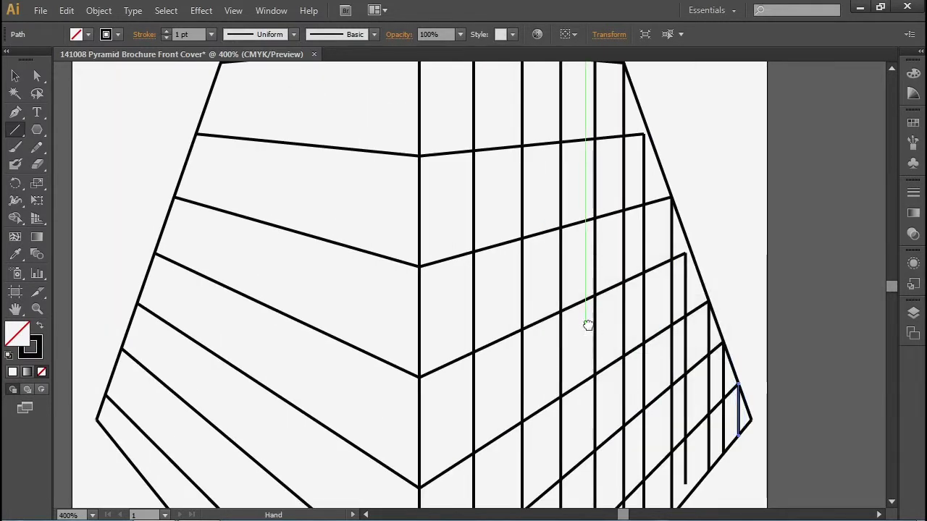
Drag a right-face vertical line's ends and a horizontal course's end onto the slanted right edge.
{"action": "left_click_drag", "start_coordinate": [588, 325], "coordinate": [415, 283]}
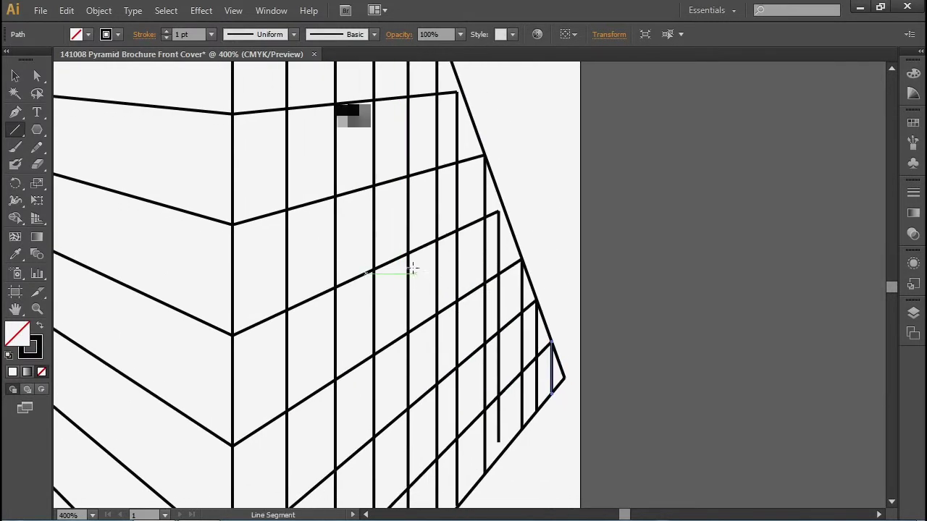
{"action": "left_click", "coordinate": [17, 78]}
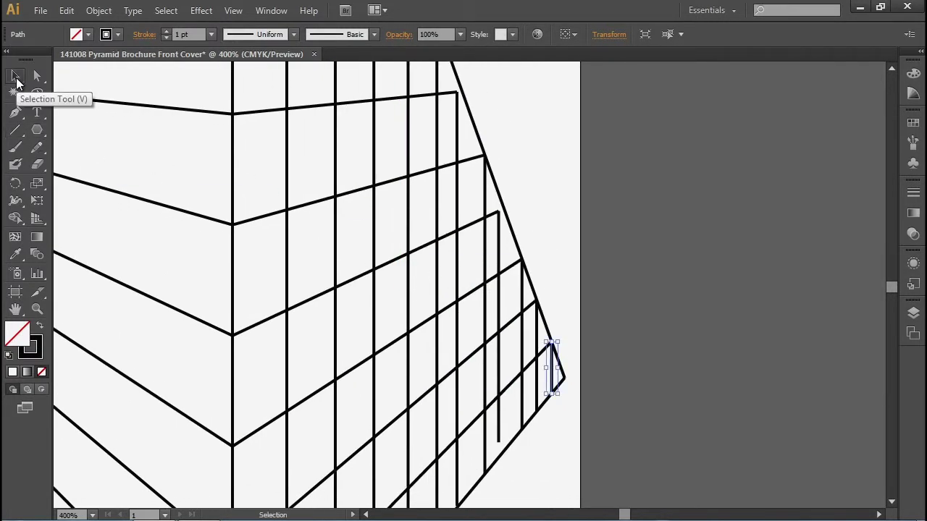
{"action": "left_click", "coordinate": [500, 253]}
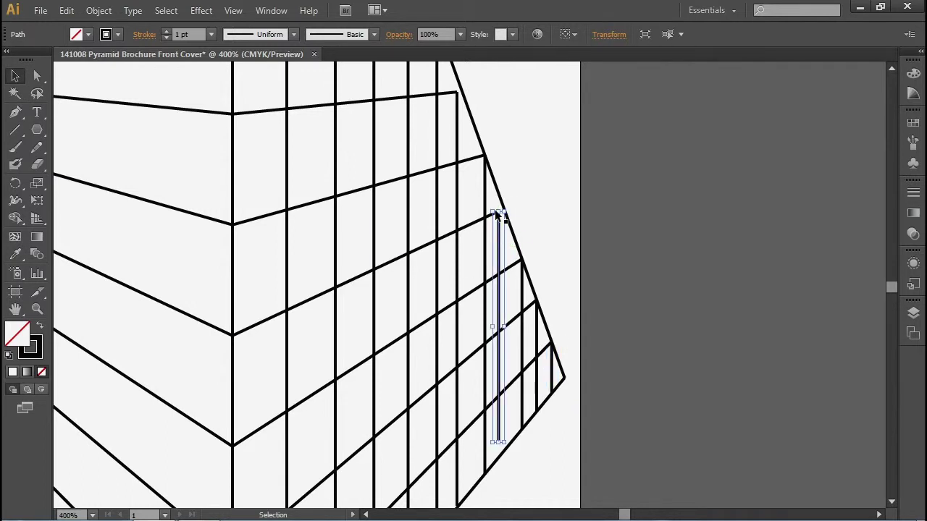
{"action": "left_click_drag", "start_coordinate": [496, 215], "coordinate": [508, 226]}
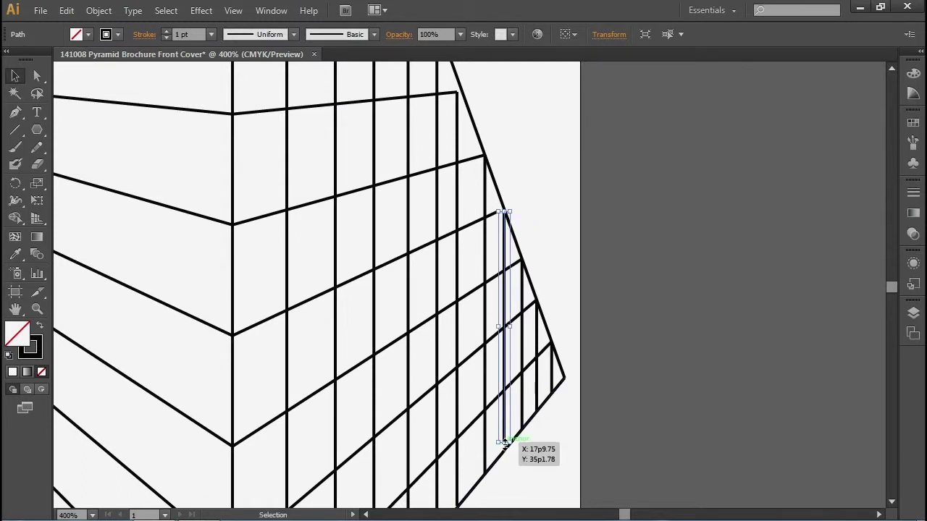
{"action": "left_click_drag", "start_coordinate": [505, 443], "coordinate": [505, 451]}
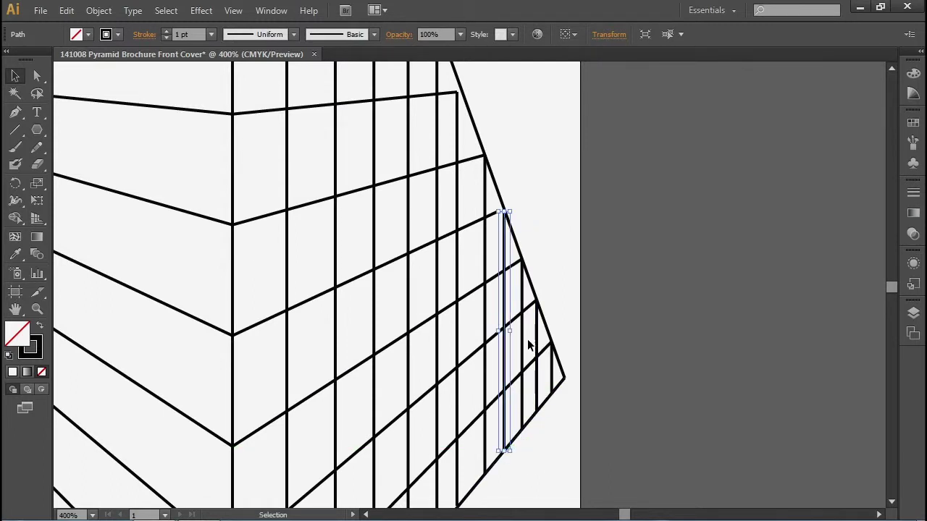
{"action": "left_click", "coordinate": [543, 274]}
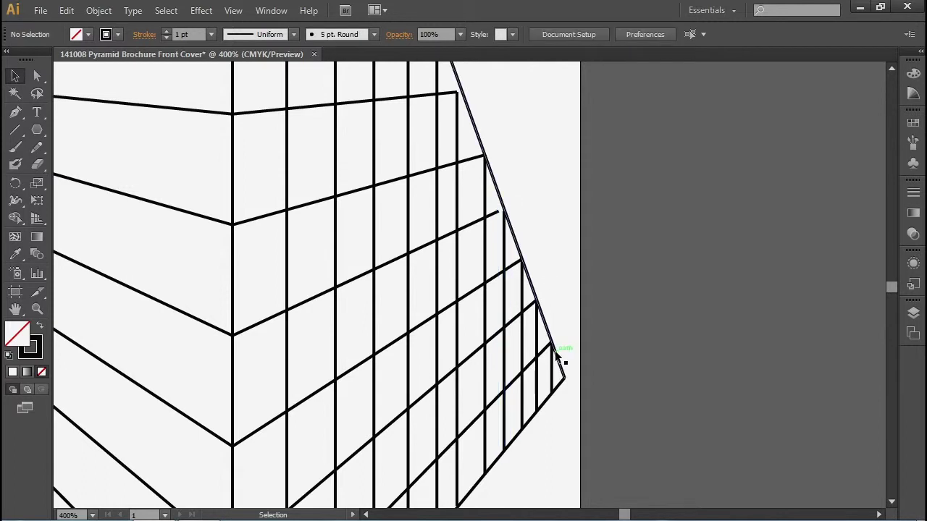
{"action": "mouse_move", "coordinate": [498, 212]}
{"action": "left_mouse_down"}
{"action": "mouse_move", "coordinate": [505, 204]}
{"action": "mouse_move", "coordinate": [505, 212]}
{"action": "left_mouse_up"}
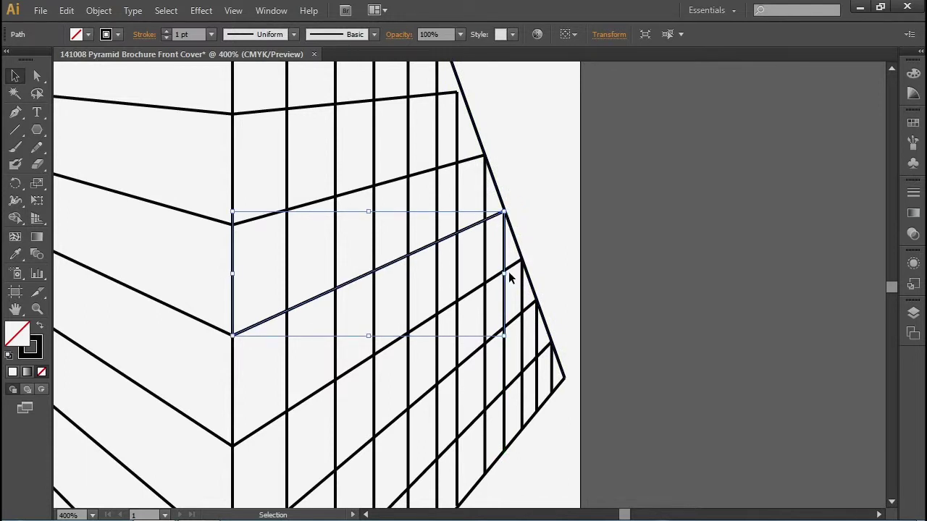
{"action": "key", "text": "space"}
{"action": "left_click_drag", "start_coordinate": [303, 279], "coordinate": [372, 275]}
Show the grid, zoom out to 150%, and draw the first vertical lines down the left face.
{"action": "key", "text": "ctrl+shift+i"}
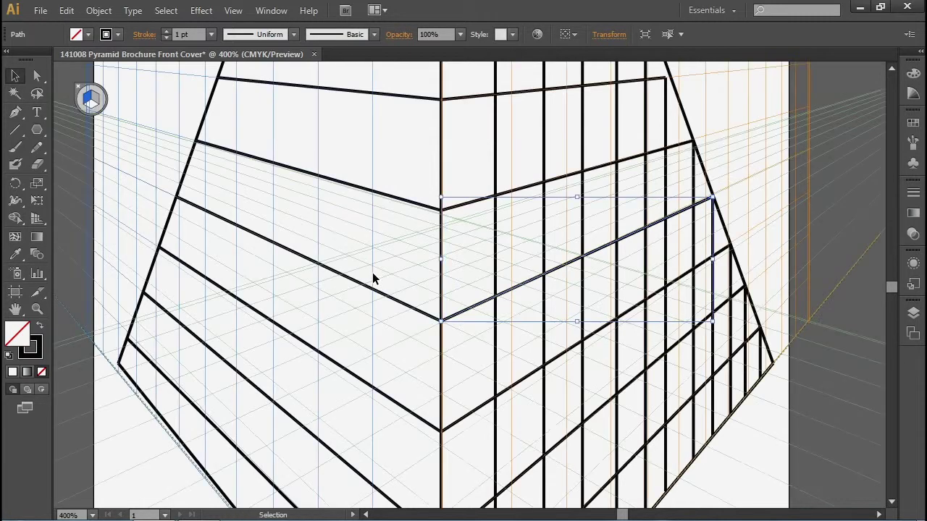
{"action": "key", "text": "ctrl+minus"}
{"action": "key", "text": "ctrl+minus"}
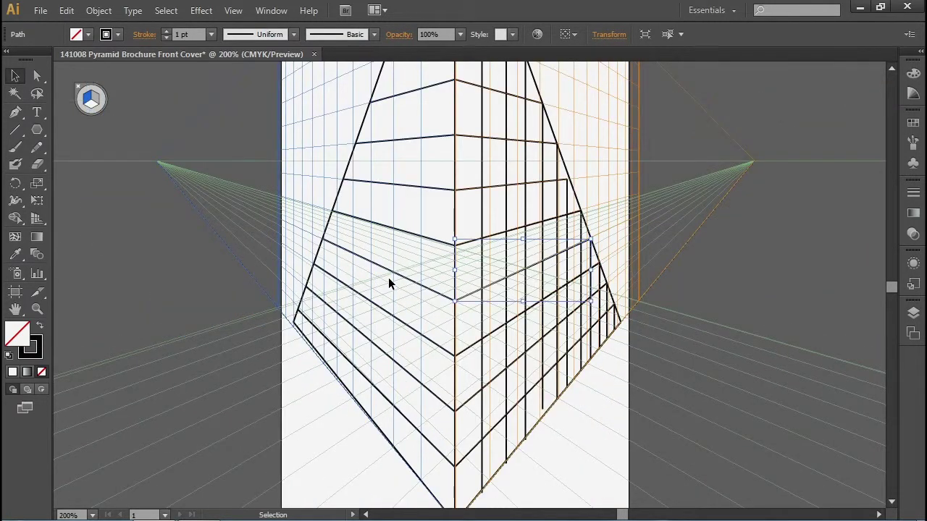
{"action": "key", "text": "ctrl+minus"}
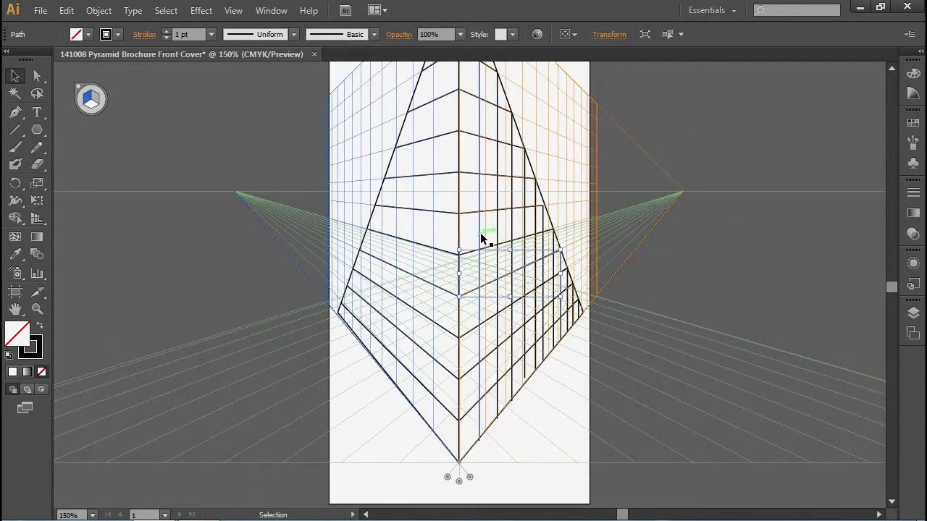
{"action": "left_click_drag", "start_coordinate": [474, 215], "coordinate": [464, 275]}
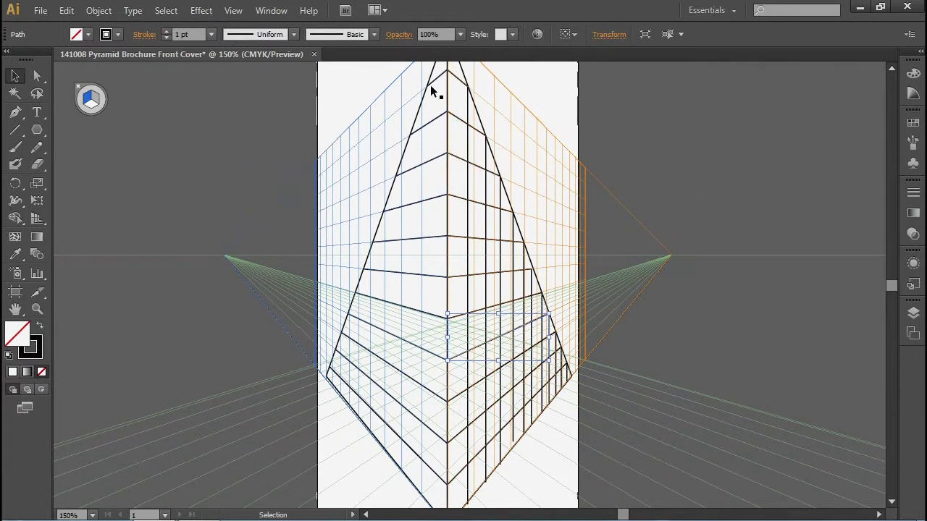
{"action": "left_click", "coordinate": [15, 129]}
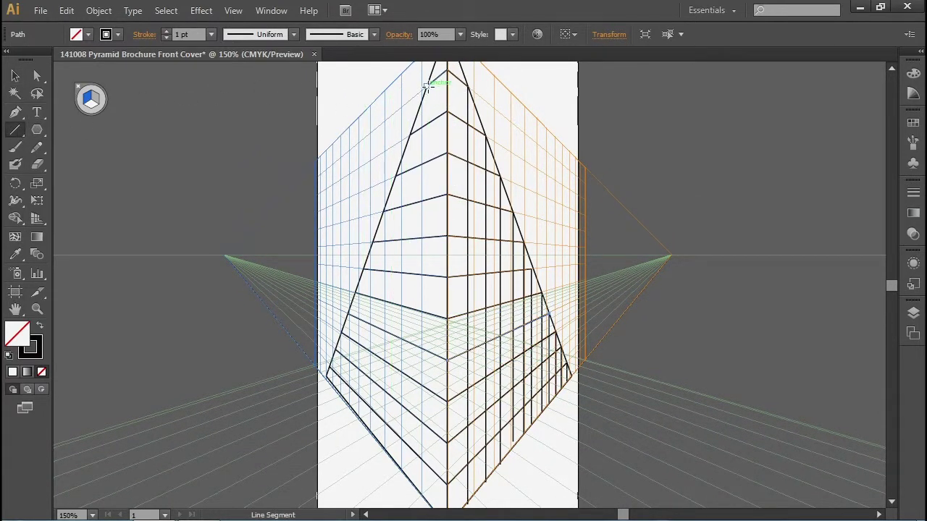
{"action": "left_click_drag", "start_coordinate": [425, 85], "coordinate": [428, 504]}
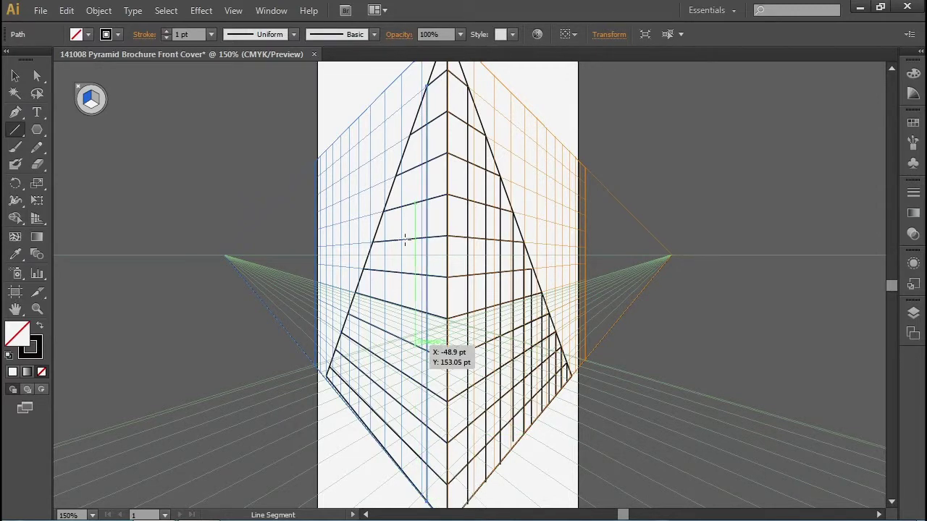
{"action": "left_click_drag", "start_coordinate": [408, 151], "coordinate": [384, 432]}
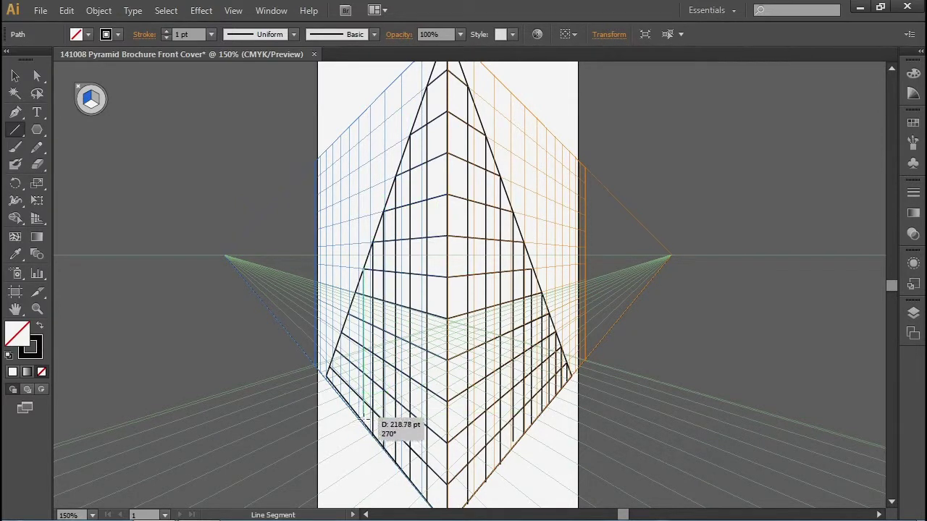
{"action": "left_click_drag", "start_coordinate": [349, 293], "coordinate": [348, 408]}
Zoom in, hide the grid, and add shorter vertical lines toward the left corner.
{"action": "key", "text": "ctrl+="}
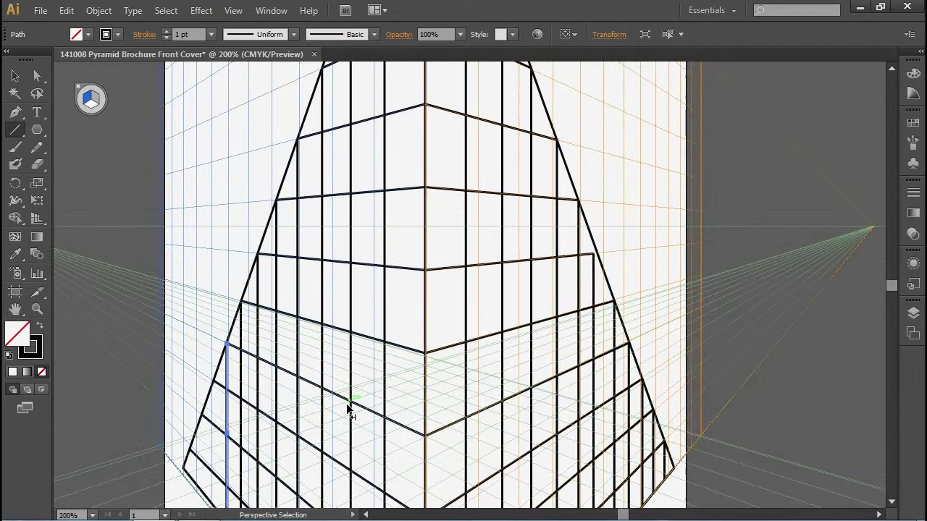
{"action": "key", "text": "ctrl+="}
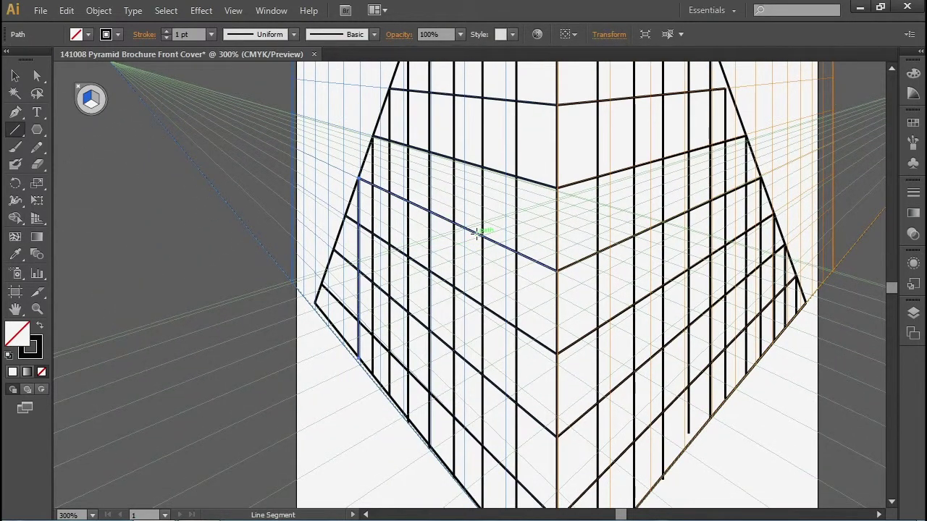
{"action": "key", "text": "ctrl+shift+i"}
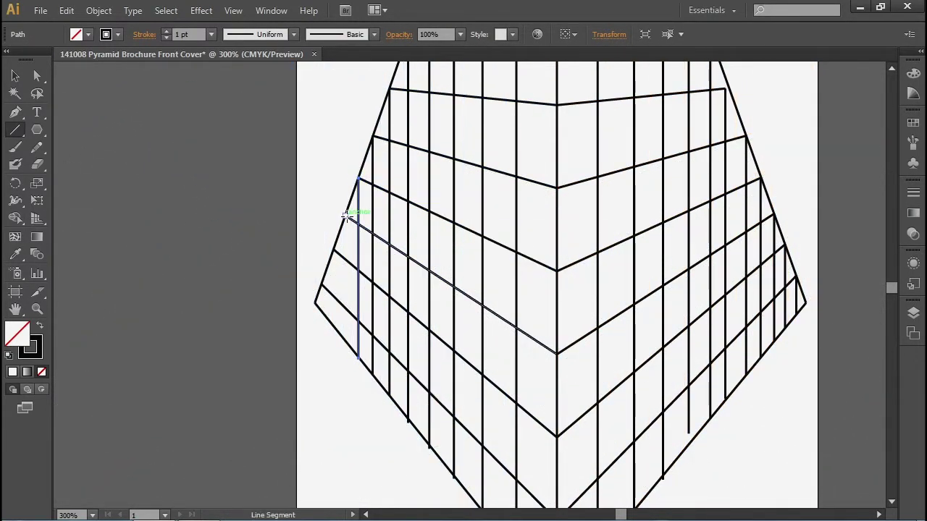
{"action": "left_click_drag", "start_coordinate": [346, 215], "coordinate": [345, 340]}
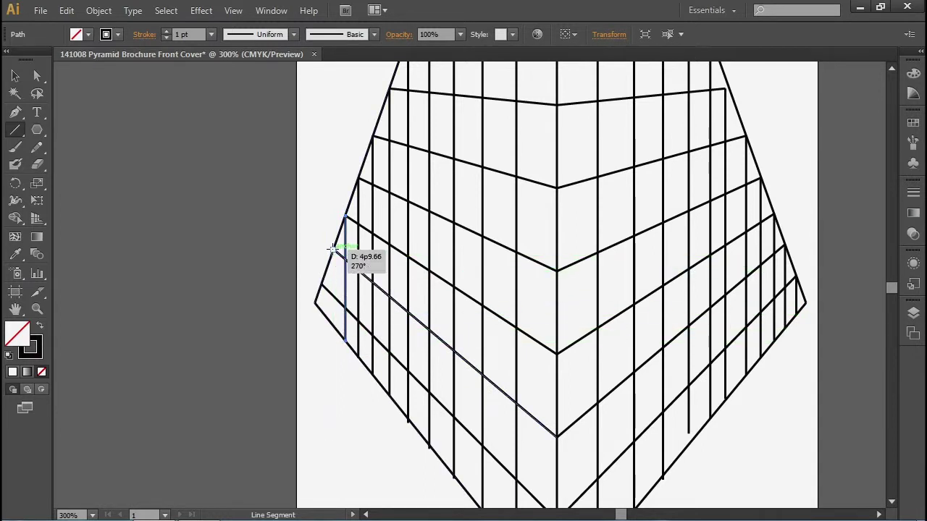
{"action": "left_click_drag", "start_coordinate": [333, 249], "coordinate": [331, 285]}
{"action": "left_click_drag", "start_coordinate": [322, 282], "coordinate": [322, 313]}
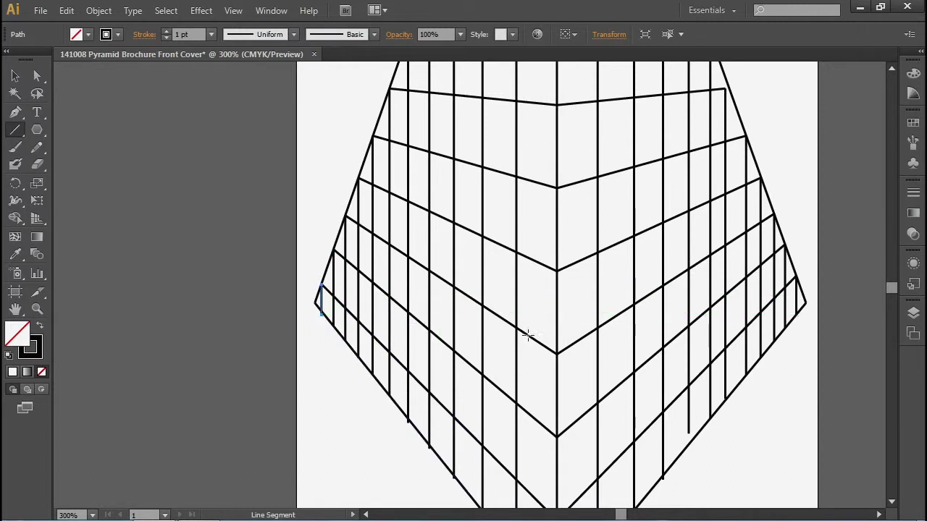
{"action": "key", "text": "ctrl+0"}
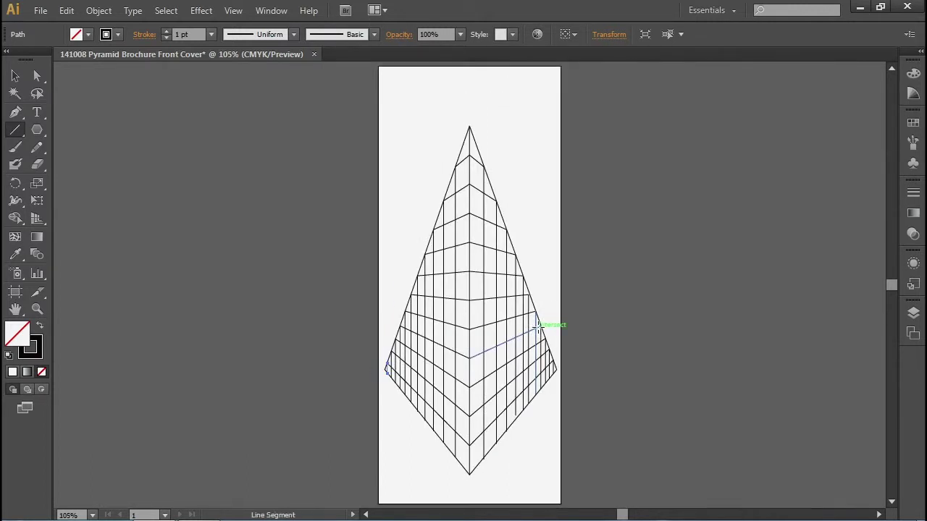
Stretch a right-face vertical line down to the lower edge and place a copy in a gap.
{"action": "left_click_drag", "start_coordinate": [538, 326], "coordinate": [470, 129]}
{"action": "key", "text": "ctrl+equal"}
{"action": "key", "text": "ctrl+equal"}
{"action": "key", "text": "ctrl+equal"}
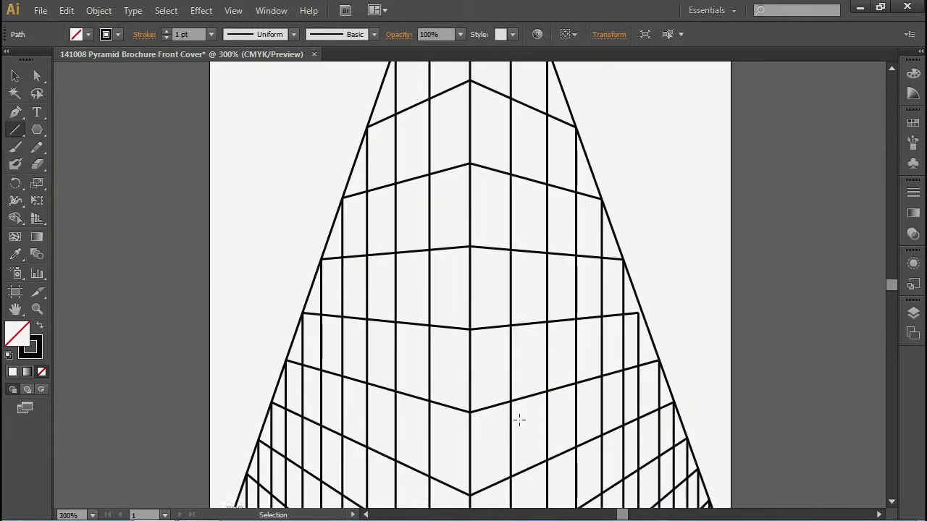
{"action": "left_click_drag", "start_coordinate": [524, 403], "coordinate": [440, 145]}
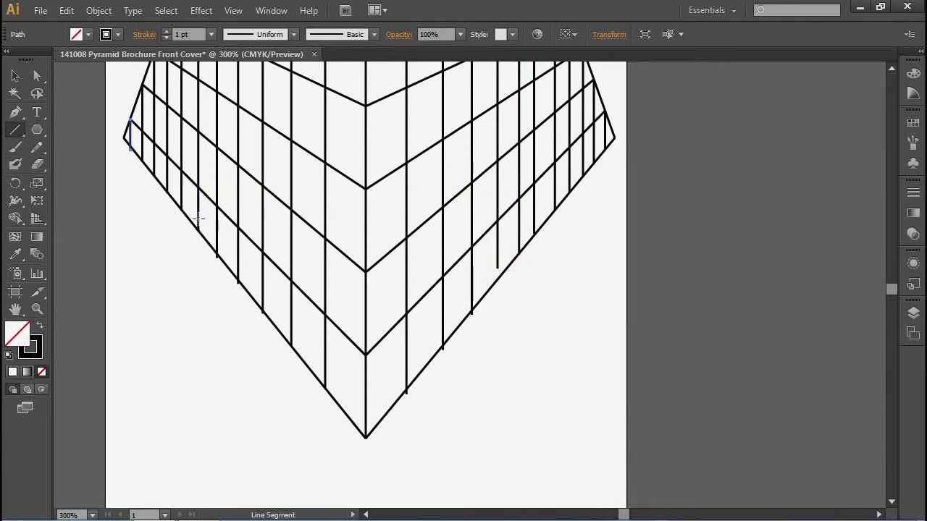
{"action": "key", "text": "v"}
{"action": "left_click", "coordinate": [497, 267]}
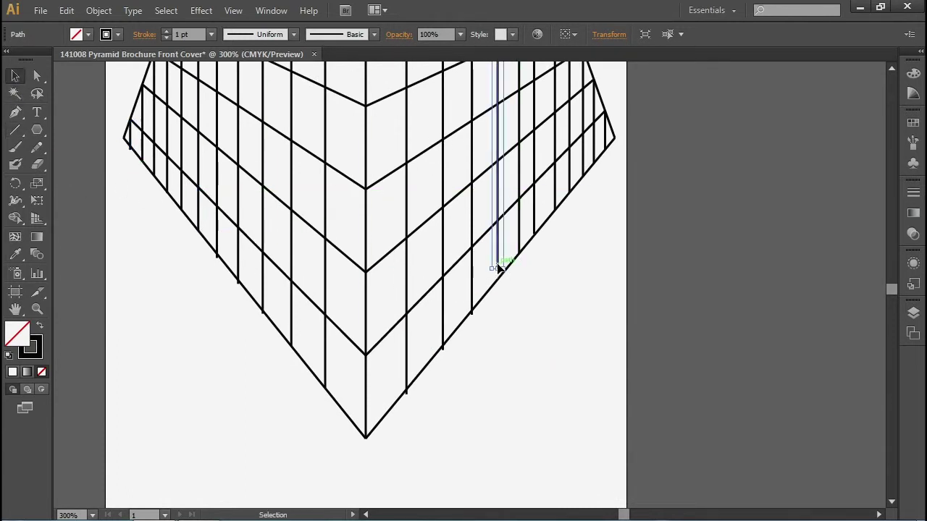
{"action": "left_click_drag", "start_coordinate": [499, 267], "coordinate": [499, 281]}
{"action": "left_click_drag", "start_coordinate": [407, 390], "coordinate": [473, 317]}
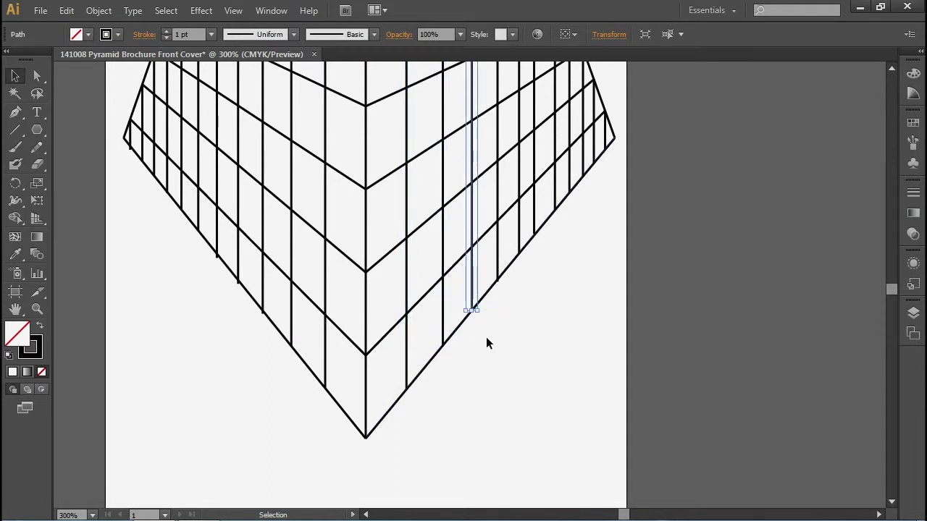
{"action": "key", "text": "ctrl+0"}
{"action": "key", "text": "v"}
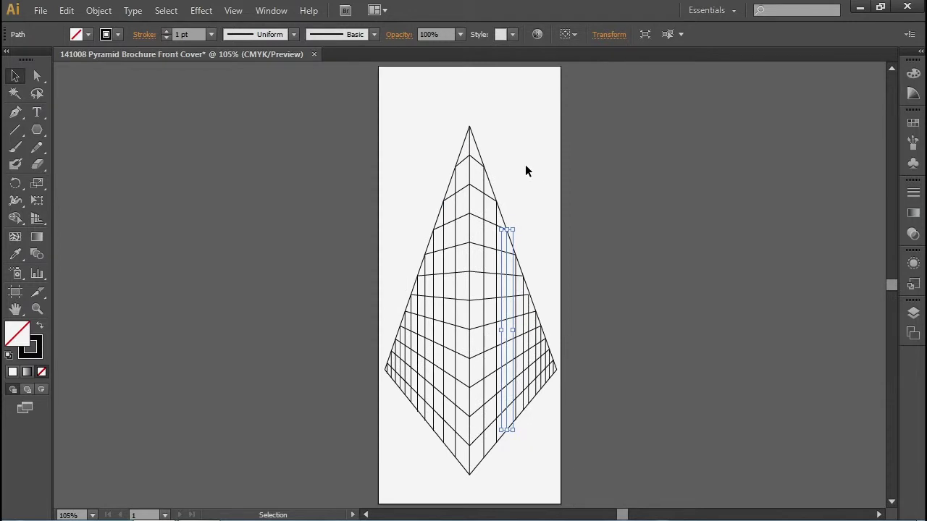
{"action": "left_click", "coordinate": [545, 212]}
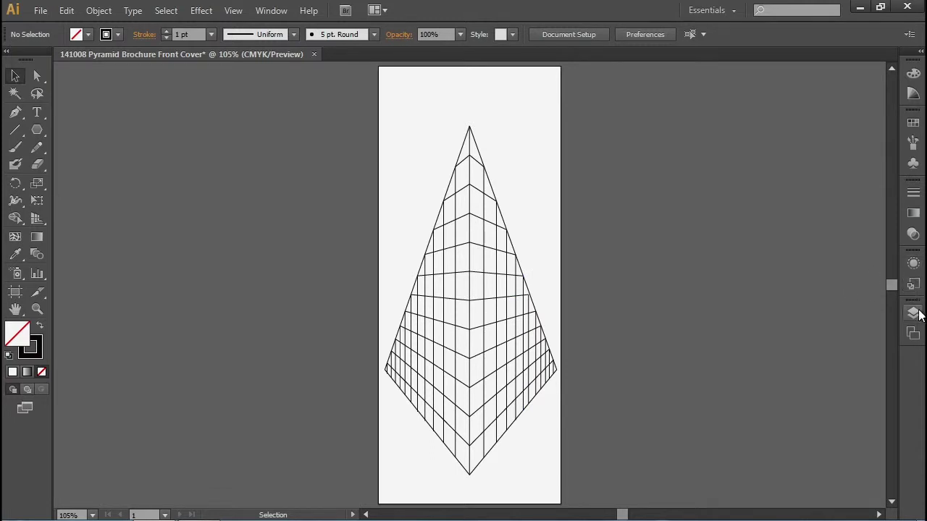
Create an empty Layer 2 above Layer 1 in the Layers panel.
{"action": "left_click", "coordinate": [914, 313]}
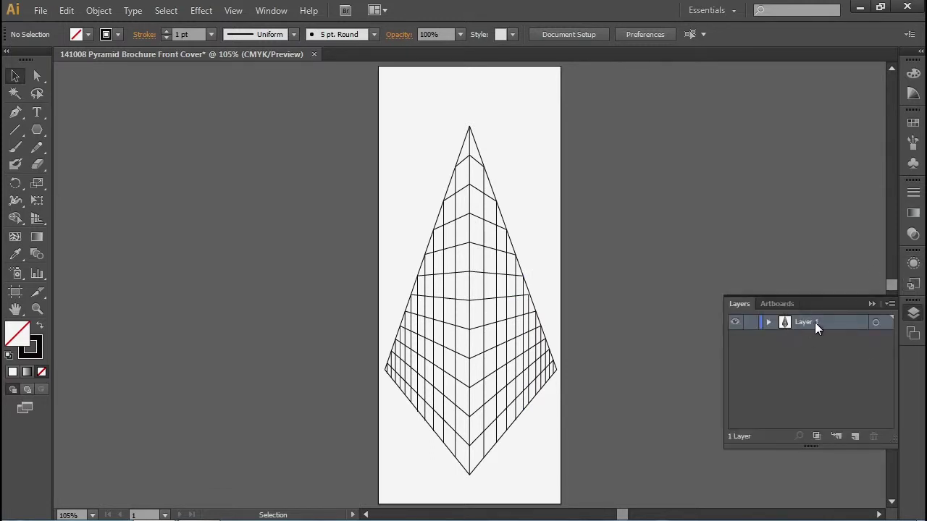
{"action": "left_click", "coordinate": [854, 436]}
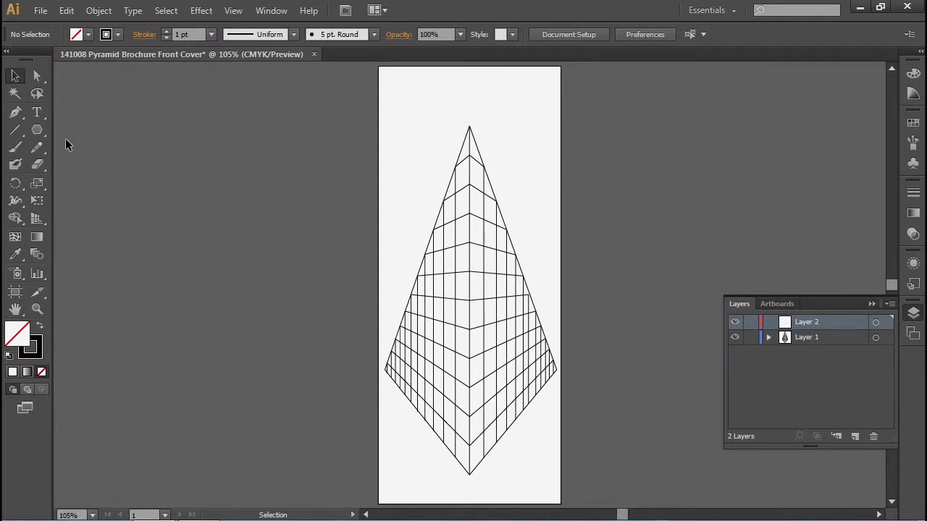
{"action": "left_click", "coordinate": [40, 133]}
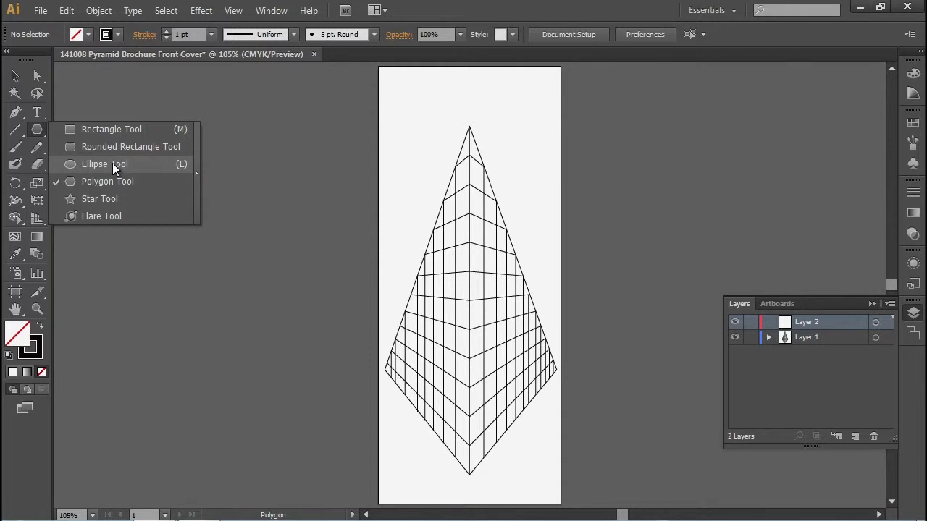
Draw a 3-sided polygon triangle and drag it onto the pyramid's upper part.
{"action": "left_click", "coordinate": [114, 183]}
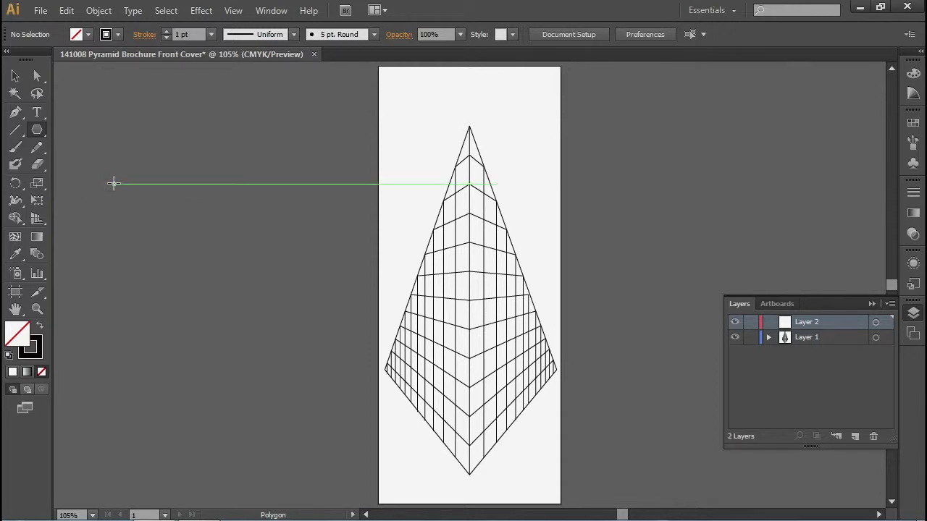
{"action": "left_click", "coordinate": [405, 161]}
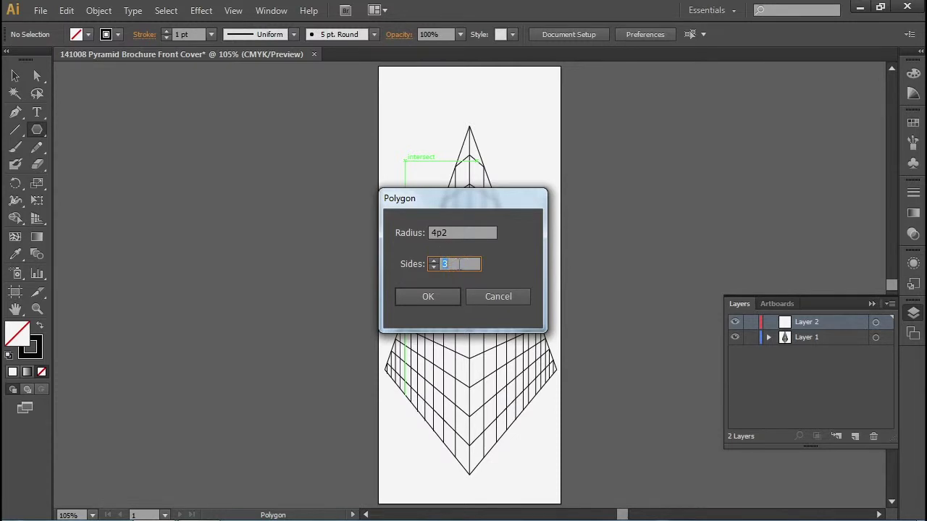
{"action": "key", "text": "Return"}
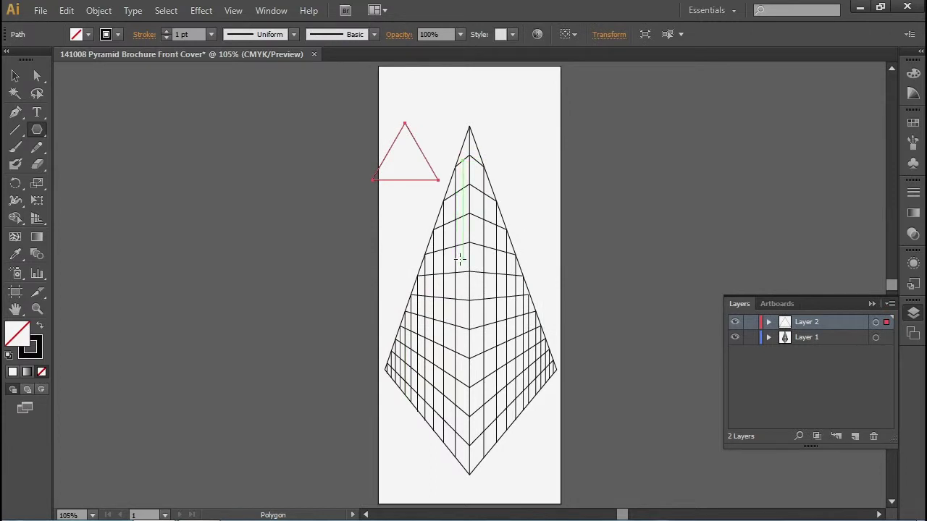
{"action": "left_click", "coordinate": [16, 76]}
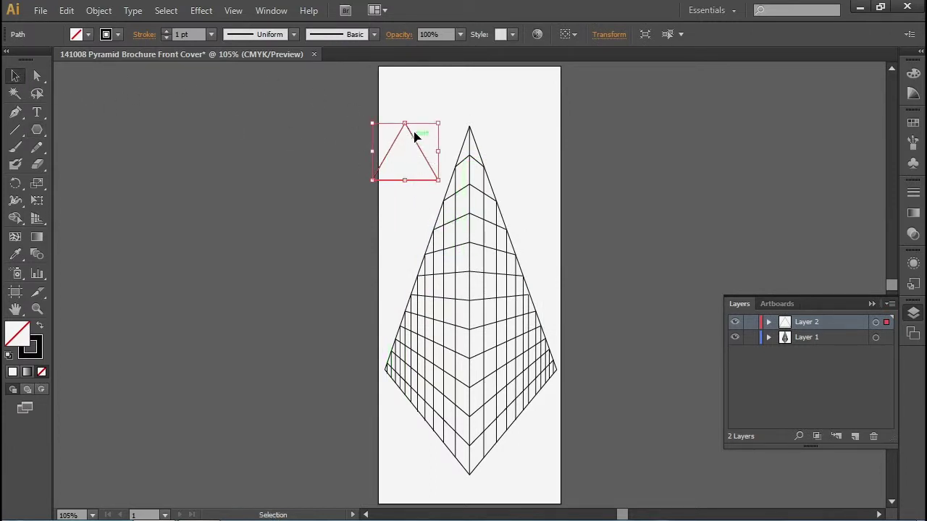
{"action": "left_click_drag", "start_coordinate": [416, 136], "coordinate": [467, 211]}
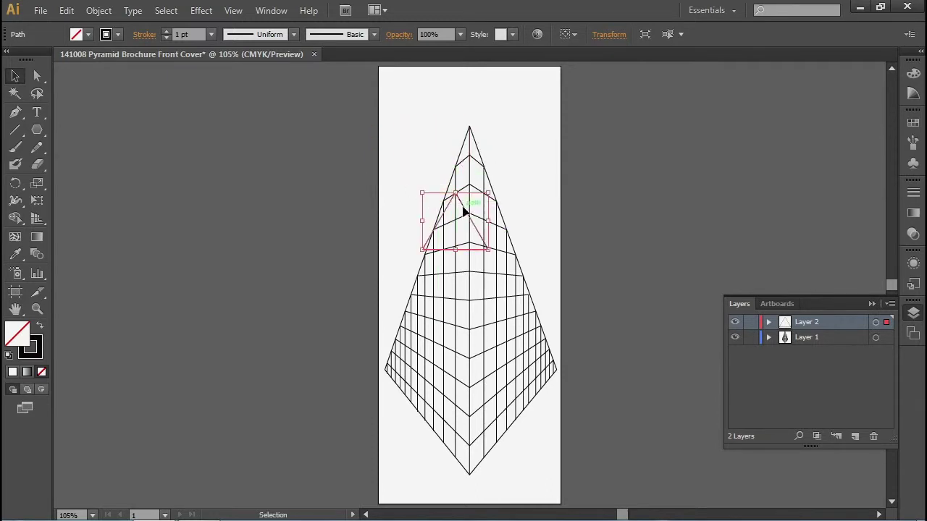
Fill the triangle with medium green from the Color spectrum and select its bottom-left anchor.
{"action": "left_click", "coordinate": [13, 372]}
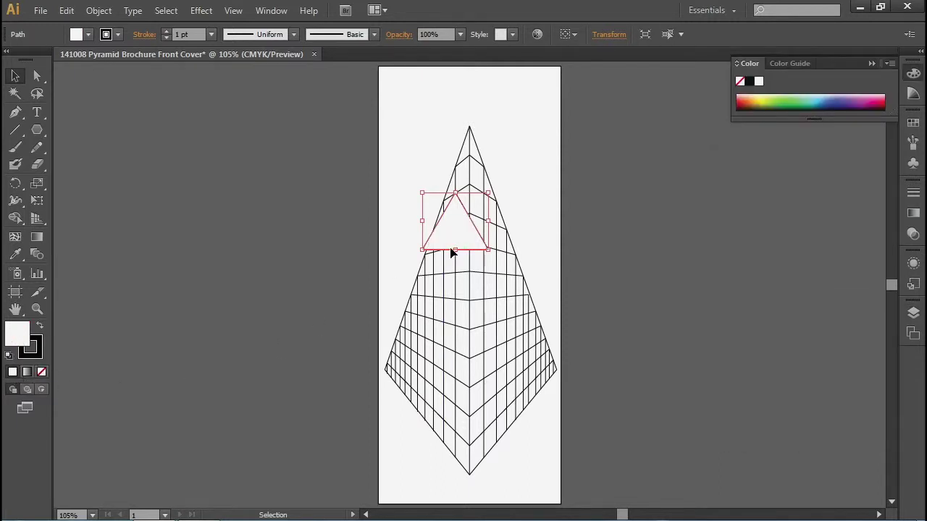
{"action": "left_click", "coordinate": [767, 99]}
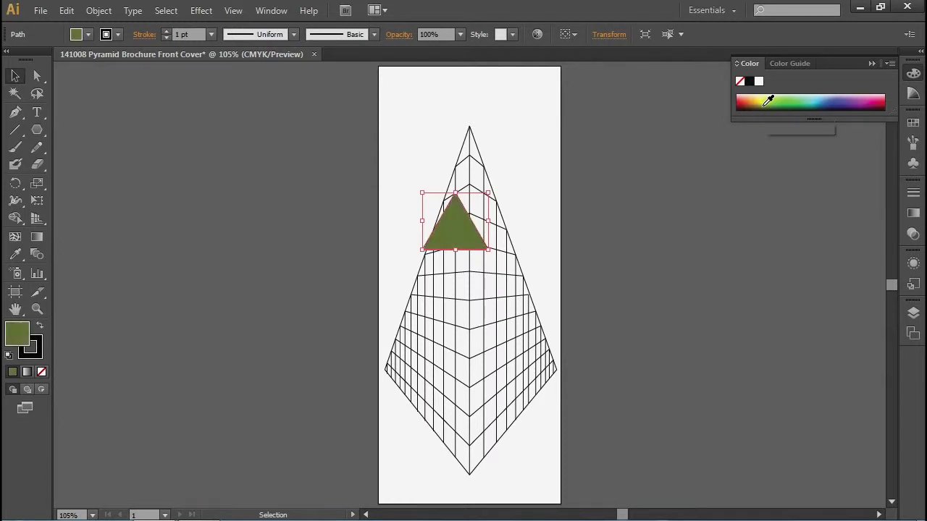
{"action": "left_click", "coordinate": [776, 99]}
{"action": "left_click", "coordinate": [779, 99]}
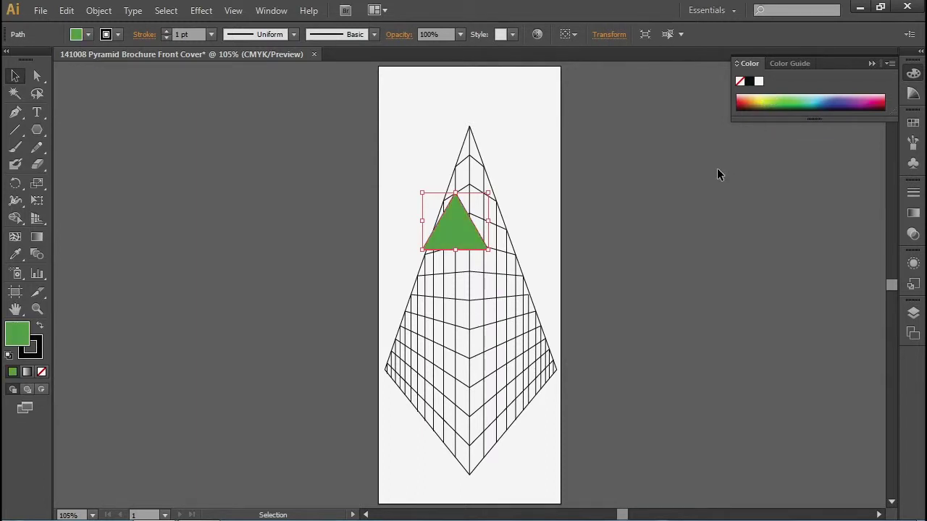
{"action": "left_click", "coordinate": [38, 75]}
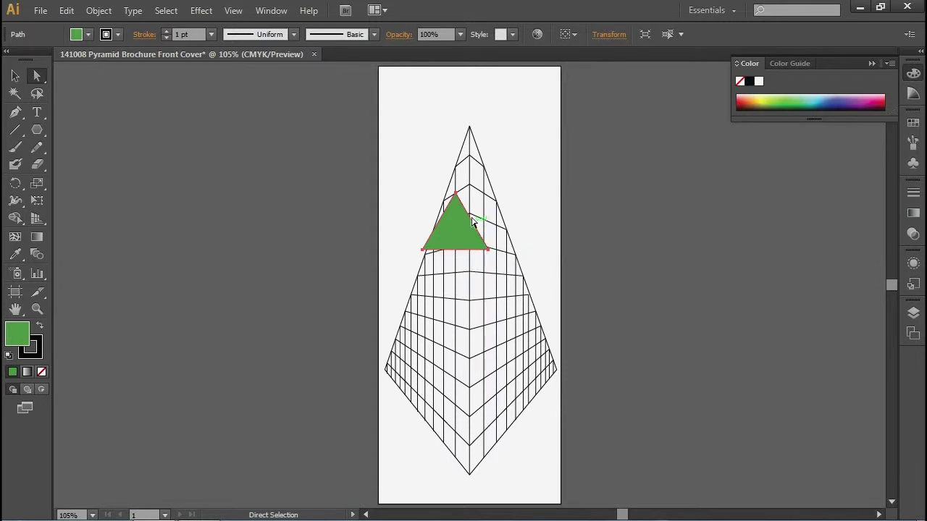
{"action": "left_click", "coordinate": [422, 251]}
Drag the triangle's anchors to the pyramid's left corner, apex and bottom point.
{"action": "left_click_drag", "start_coordinate": [423, 250], "coordinate": [384, 370]}
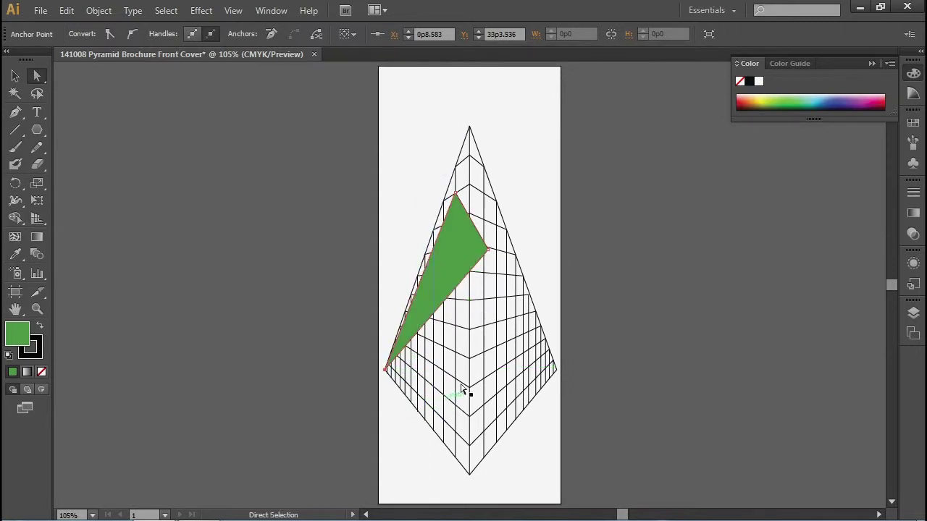
{"action": "left_click_drag", "start_coordinate": [456, 195], "coordinate": [469, 128]}
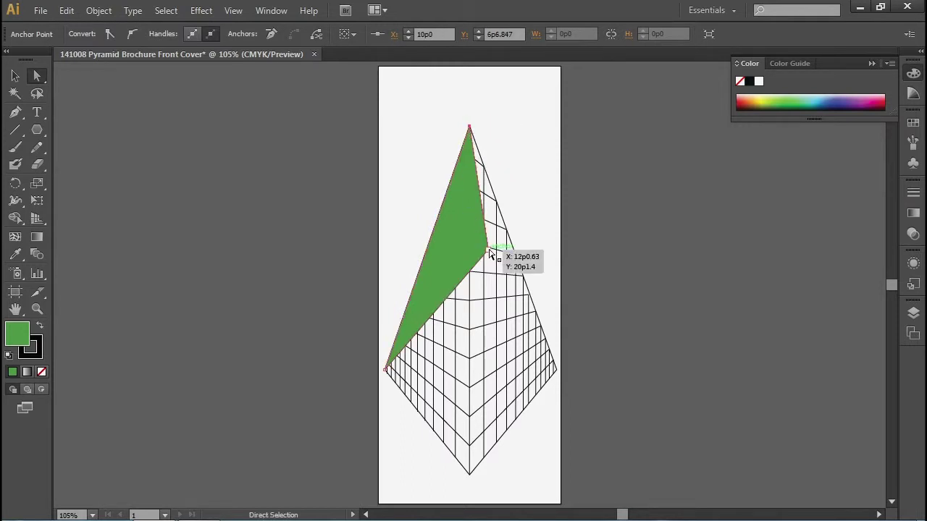
{"action": "left_click_drag", "start_coordinate": [488, 250], "coordinate": [470, 474]}
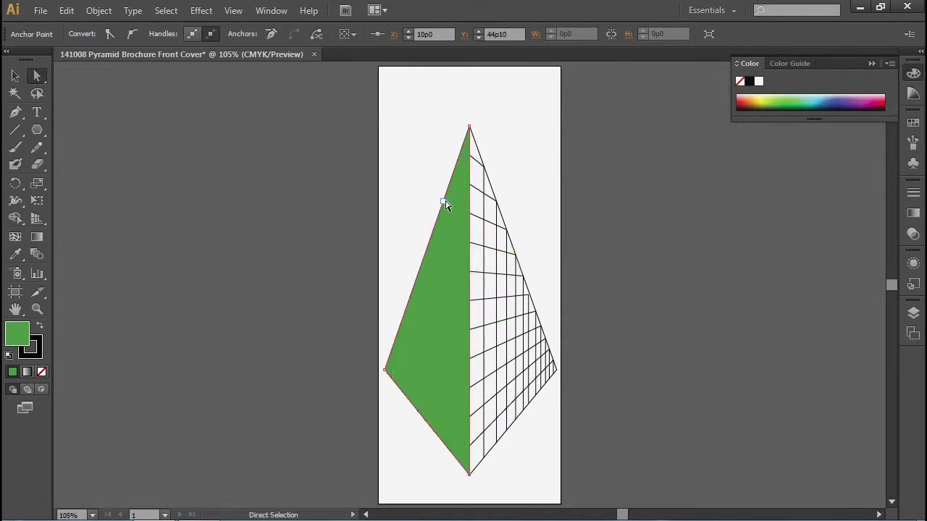
{"action": "left_click", "coordinate": [913, 316]}
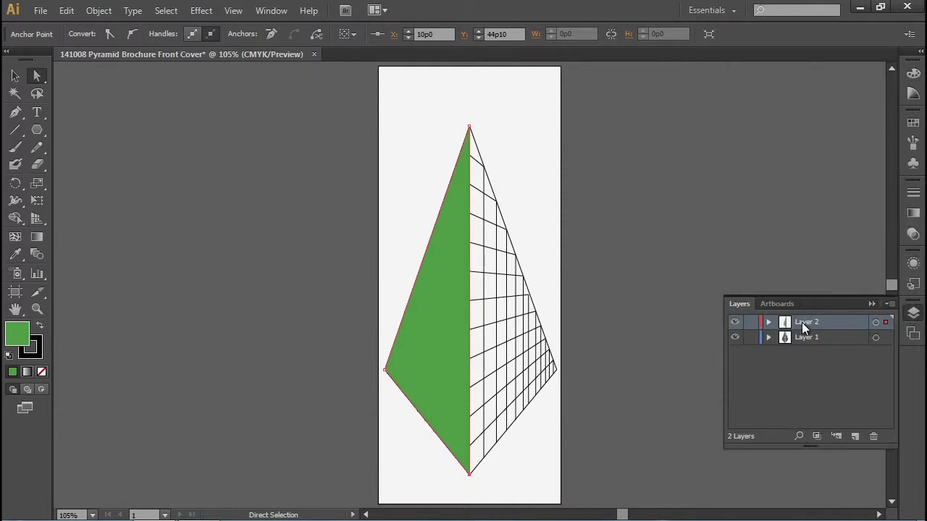
Move Layer 2 below Layer 1, zoom in, and select the green left-face shape.
{"action": "left_click_drag", "start_coordinate": [802, 322], "coordinate": [804, 344]}
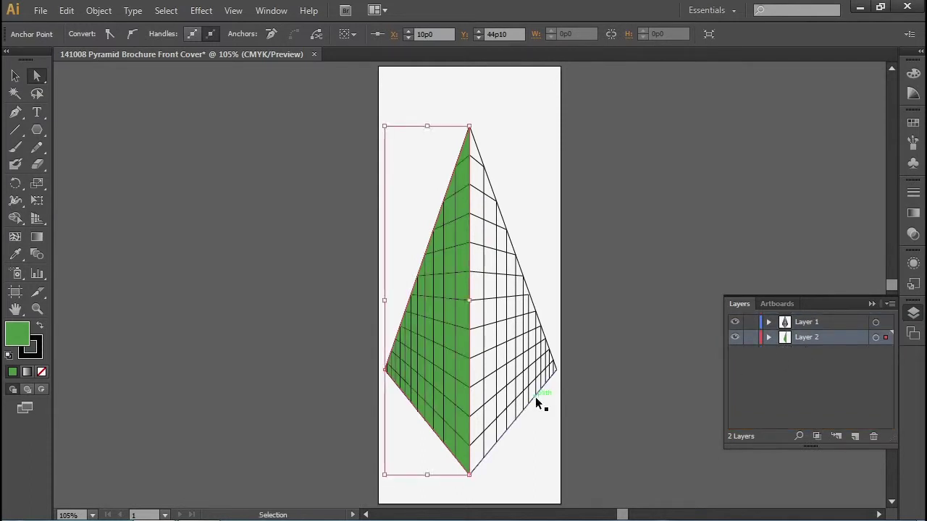
{"action": "key", "text": "ctrl+plus"}
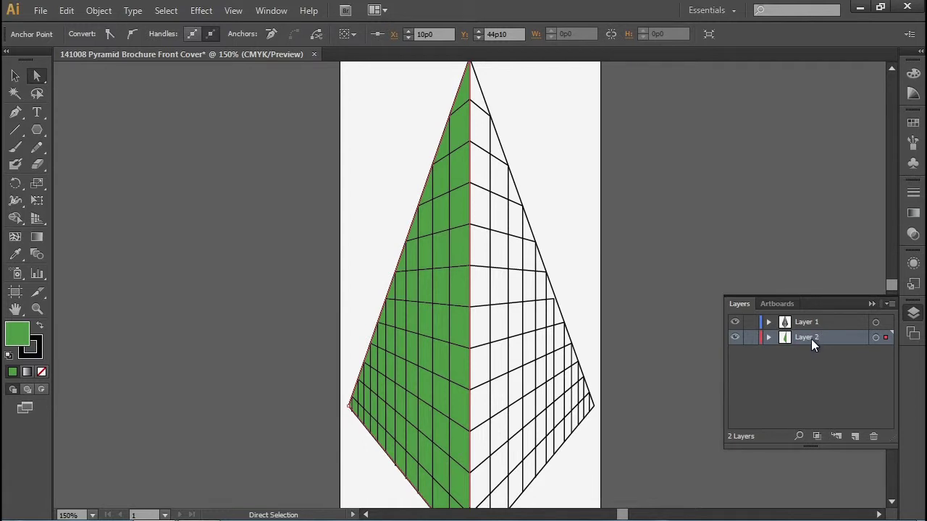
{"action": "left_click", "coordinate": [446, 249]}
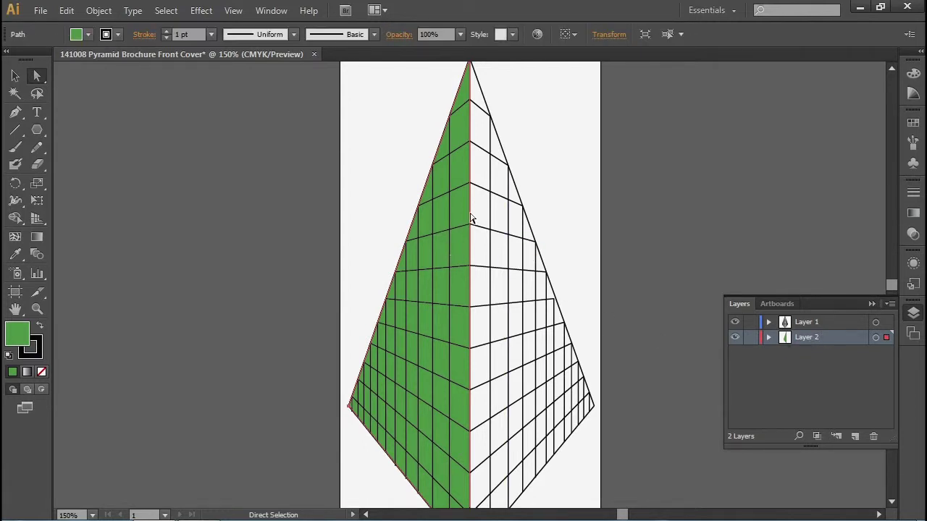
Duplicate the green left face and stretch the copy's corner to the pyramid's right corner.
{"action": "key", "text": "v"}
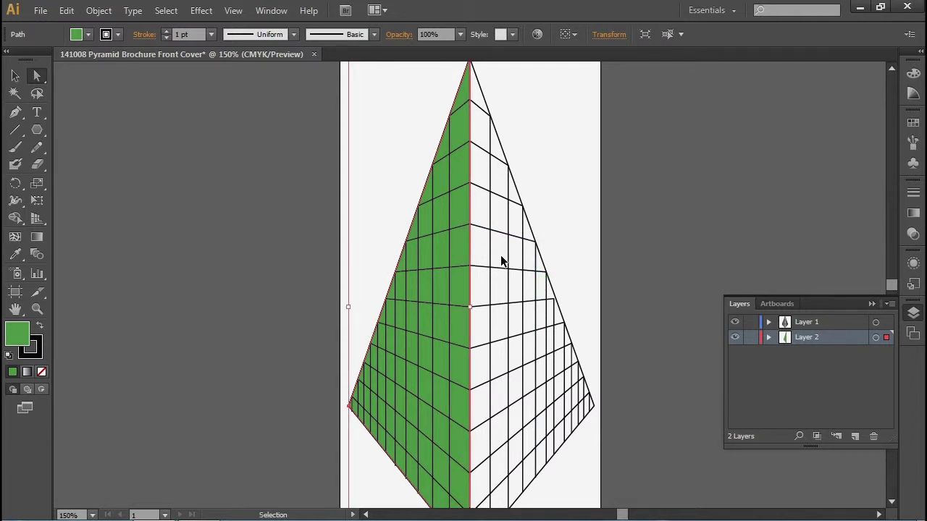
{"action": "key", "text": "ctrl+d"}
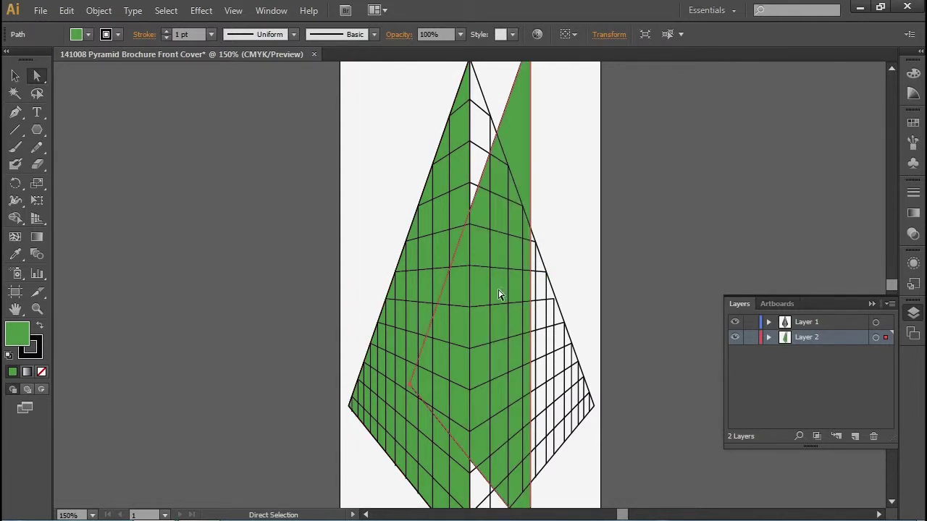
{"action": "key", "text": "ctrl+minus"}
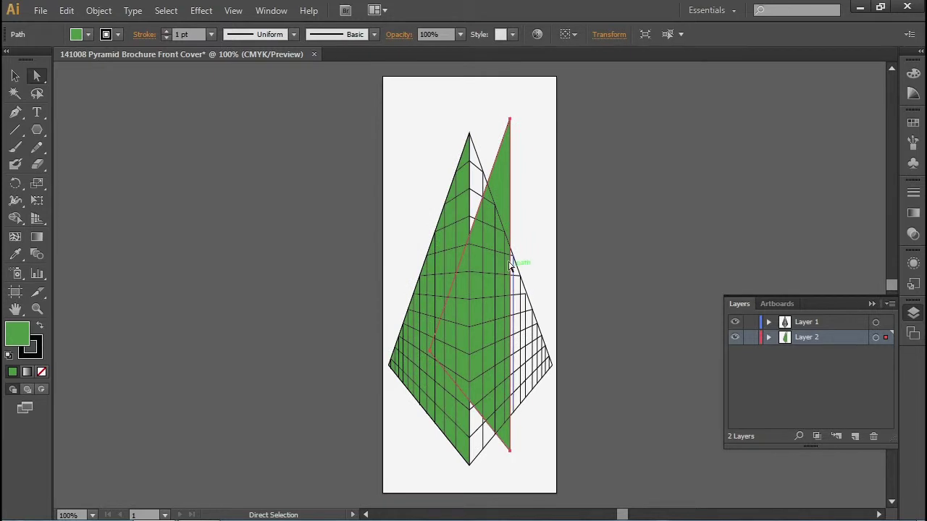
{"action": "left_click_drag", "start_coordinate": [505, 194], "coordinate": [470, 211]}
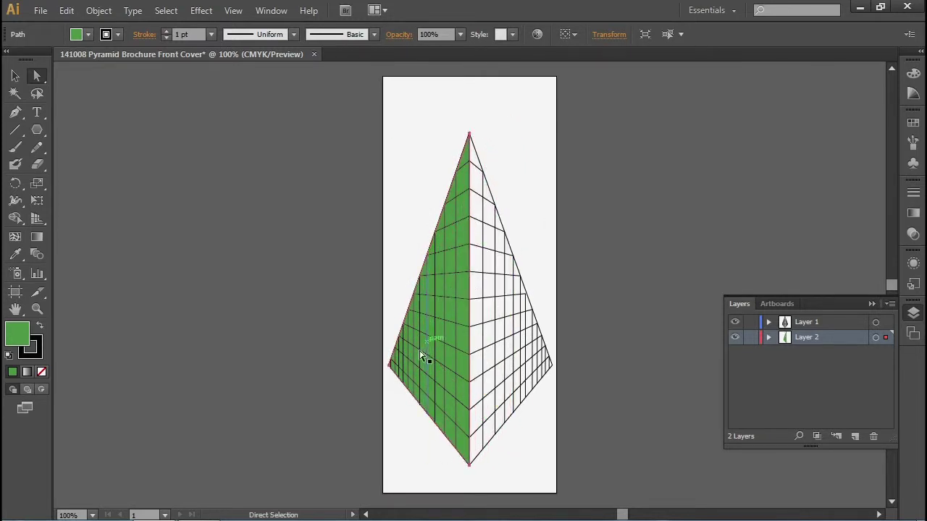
{"action": "left_click_drag", "start_coordinate": [388, 370], "coordinate": [552, 368]}
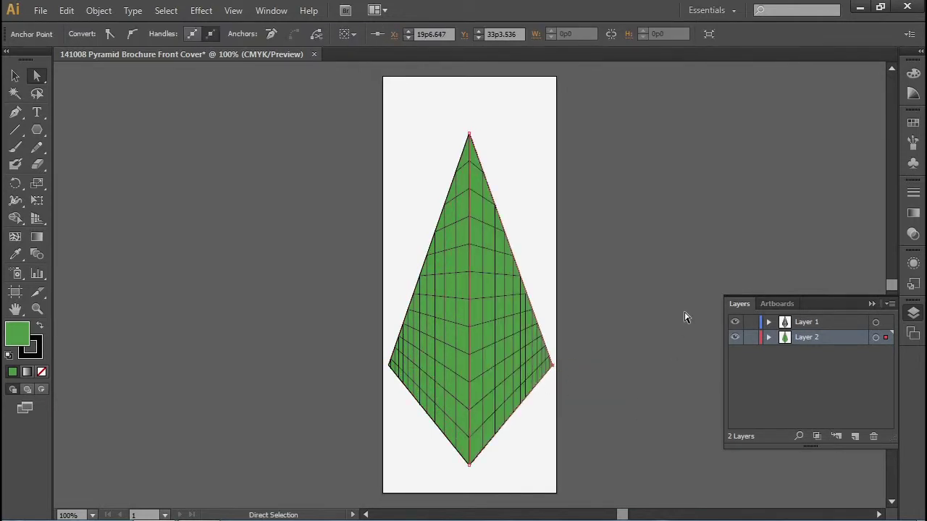
{"action": "key", "text": "ctrl+a"}
{"action": "key", "text": "ctrl+equal"}
{"action": "left_click", "coordinate": [617, 358]}
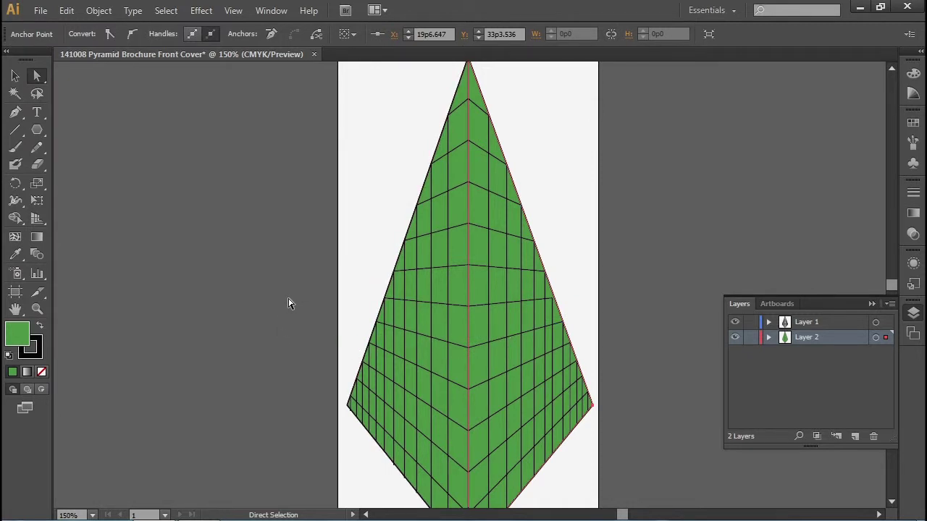
Give the right face a gradient fill with both stops set to green swatches.
{"action": "left_click", "coordinate": [516, 324]}
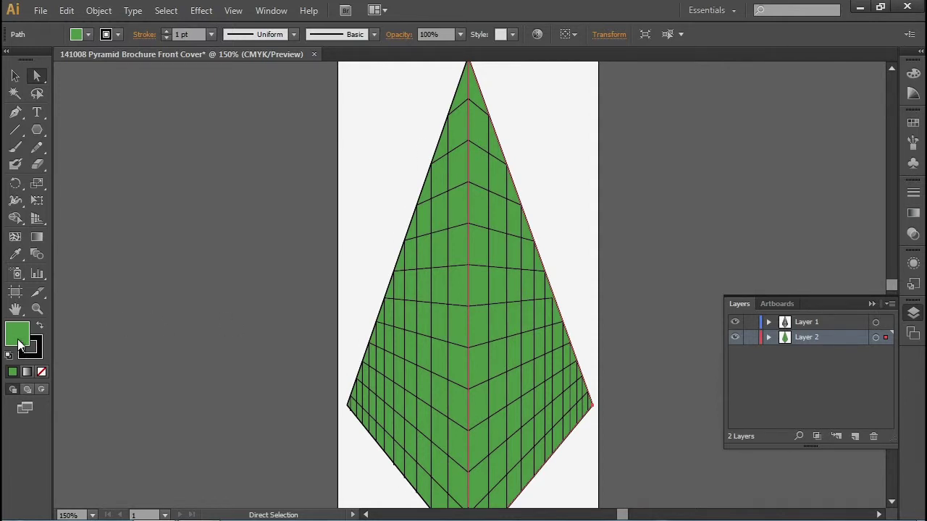
{"action": "left_click", "coordinate": [27, 371]}
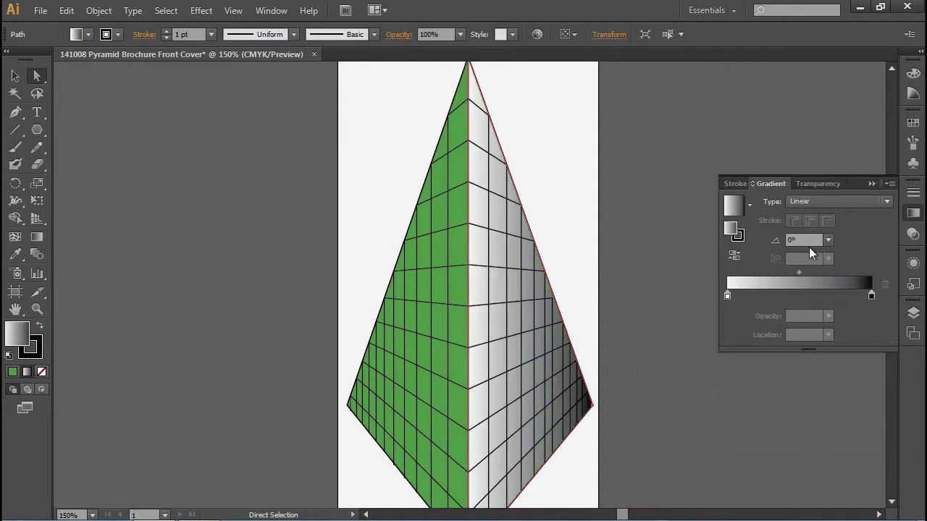
{"action": "left_click", "coordinate": [728, 296]}
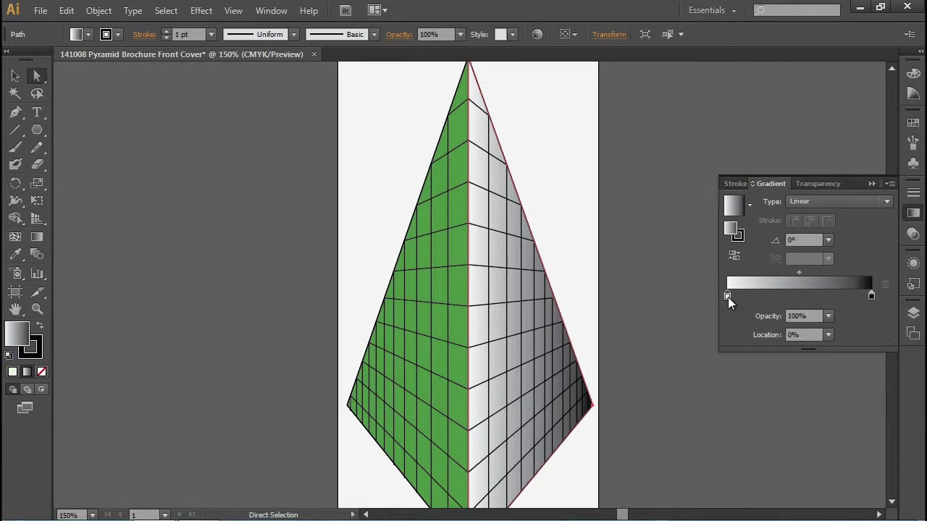
{"action": "double_click", "coordinate": [728, 295]}
{"action": "left_click", "coordinate": [703, 351]}
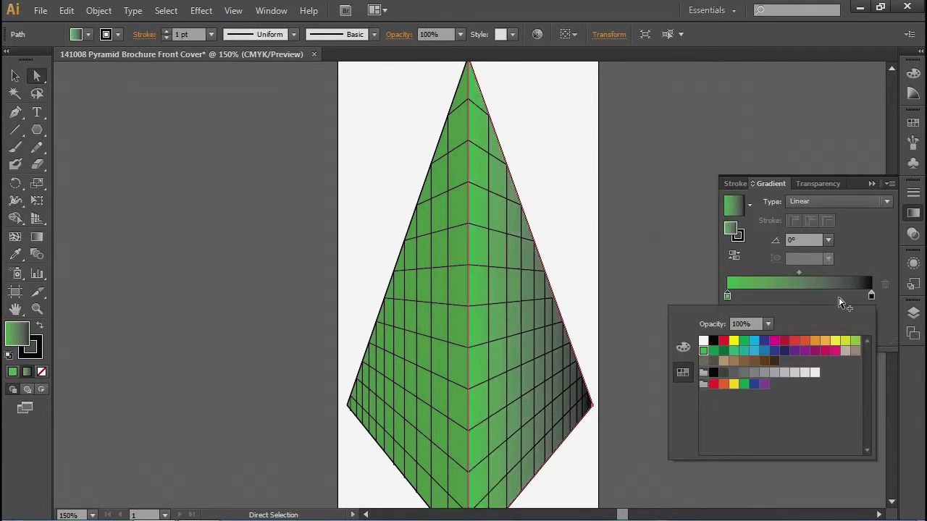
{"action": "double_click", "coordinate": [871, 295]}
{"action": "left_click", "coordinate": [722, 350]}
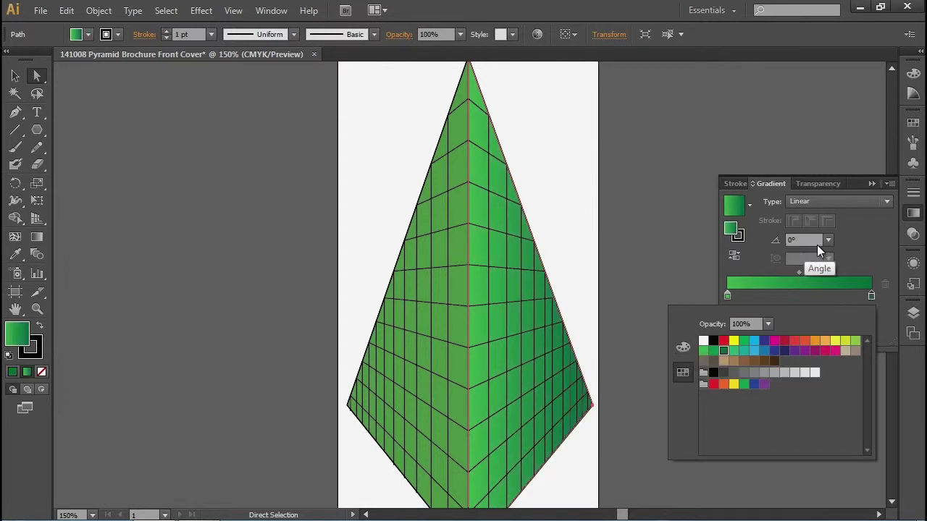
{"action": "key", "text": "Escape"}
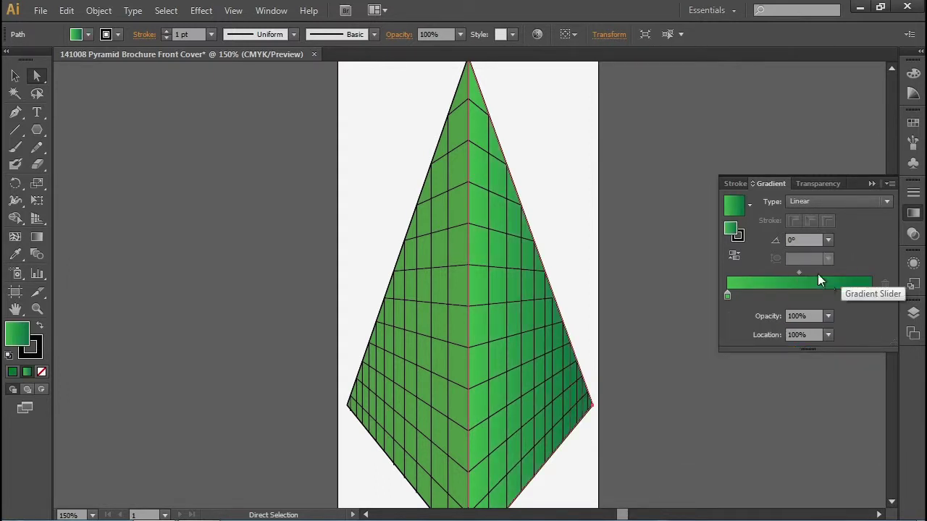
Set the gradient angle to -90° and add the left face to the selection.
{"action": "left_click", "coordinate": [828, 241]}
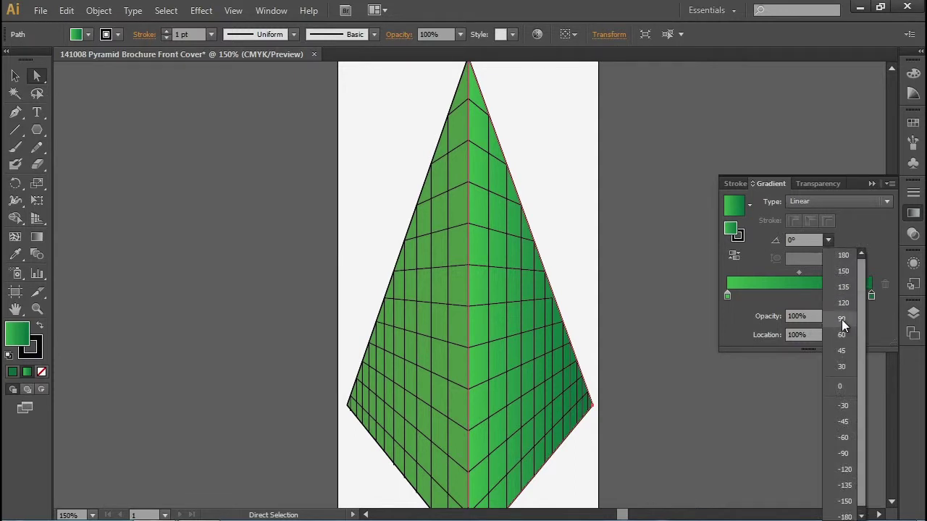
{"action": "left_click", "coordinate": [841, 319]}
{"action": "left_click", "coordinate": [828, 241]}
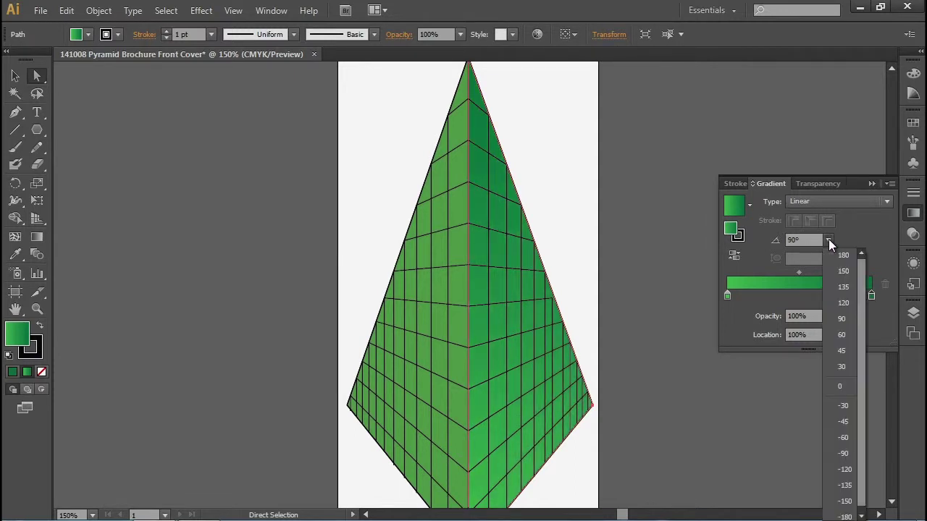
{"action": "left_click", "coordinate": [843, 454]}
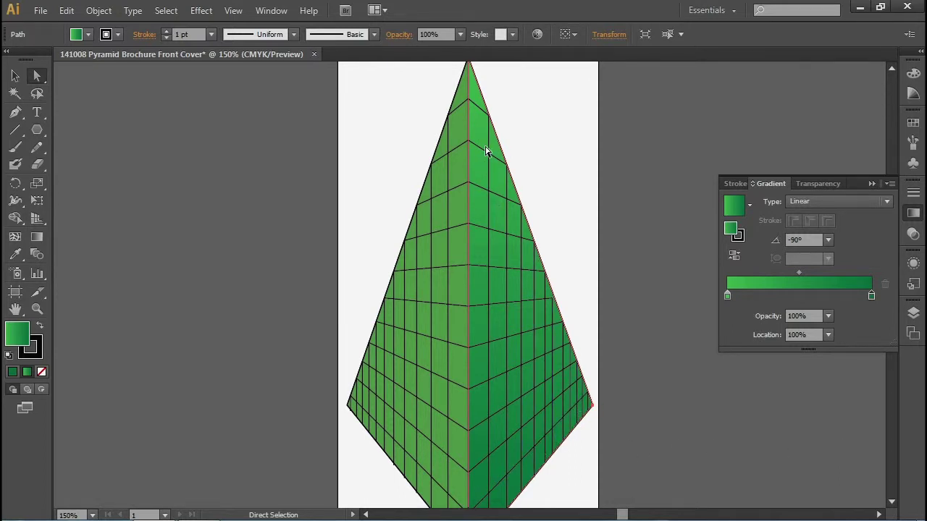
{"action": "left_click", "coordinate": [439, 286], "text": "shift"}
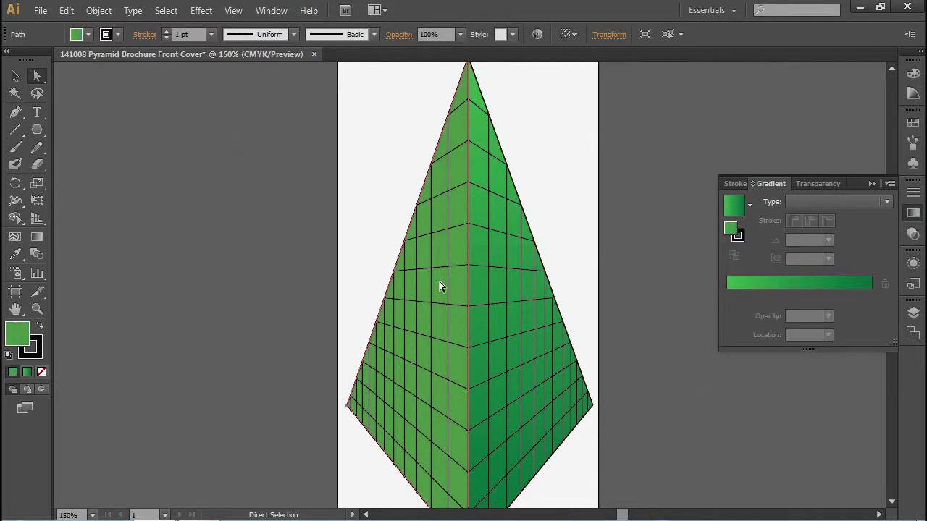
Apply the gradient to both faces and change its ending stop to dark blue.
{"action": "left_click", "coordinate": [27, 372]}
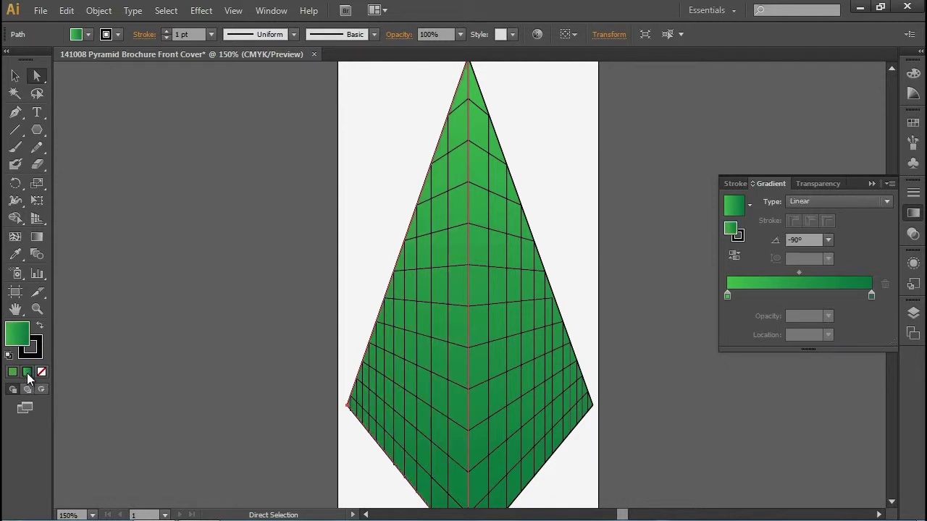
{"action": "left_click", "coordinate": [871, 297]}
{"action": "double_click", "coordinate": [871, 297]}
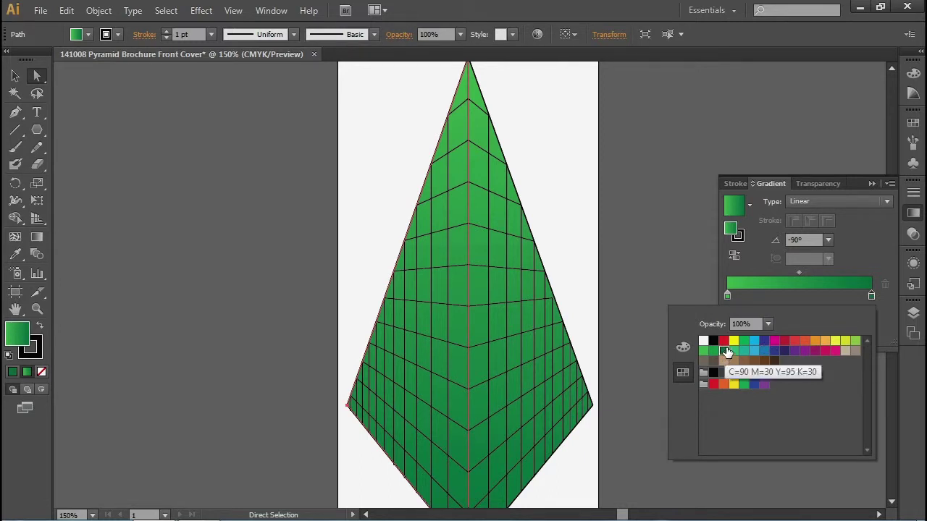
{"action": "left_click", "coordinate": [783, 354]}
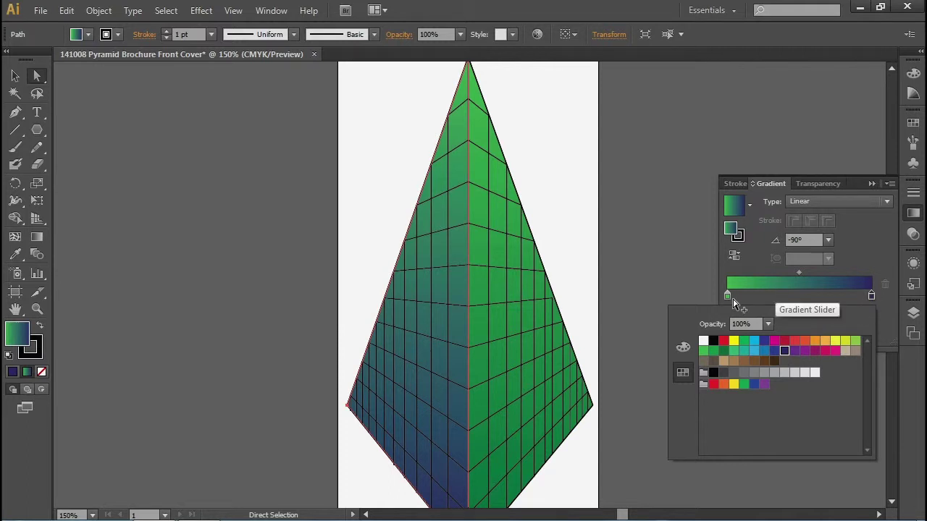
Make the right face's gradient end in blue too, then zoom out to the whole artboard.
{"action": "left_click", "coordinate": [518, 321]}
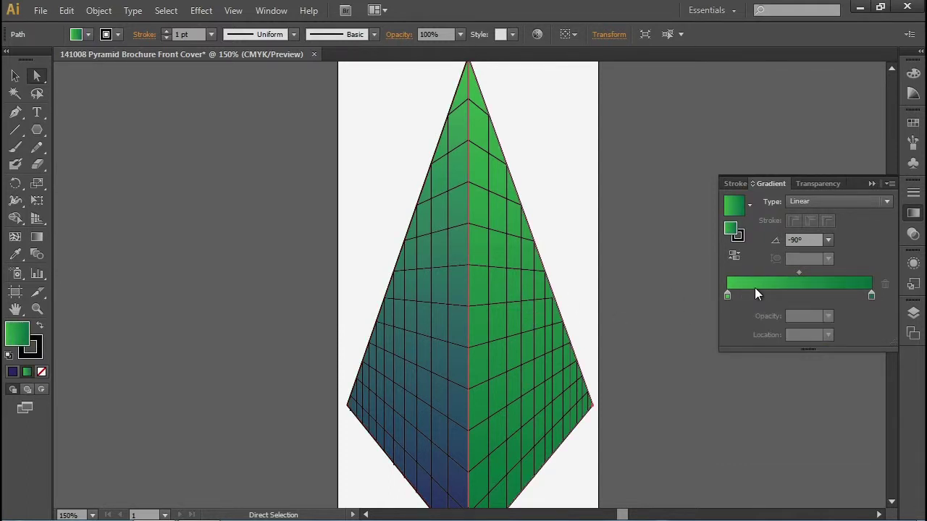
{"action": "double_click", "coordinate": [871, 297]}
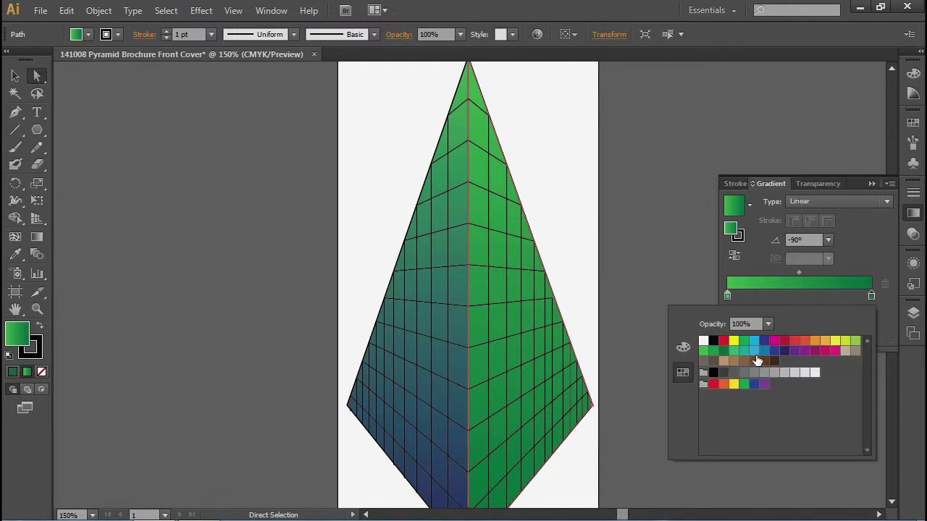
{"action": "left_click", "coordinate": [774, 352]}
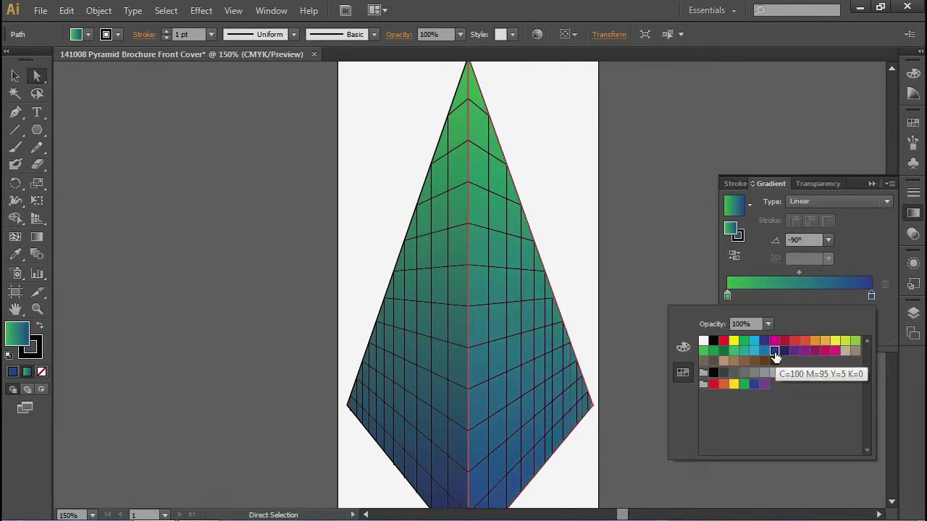
{"action": "left_click", "coordinate": [616, 346]}
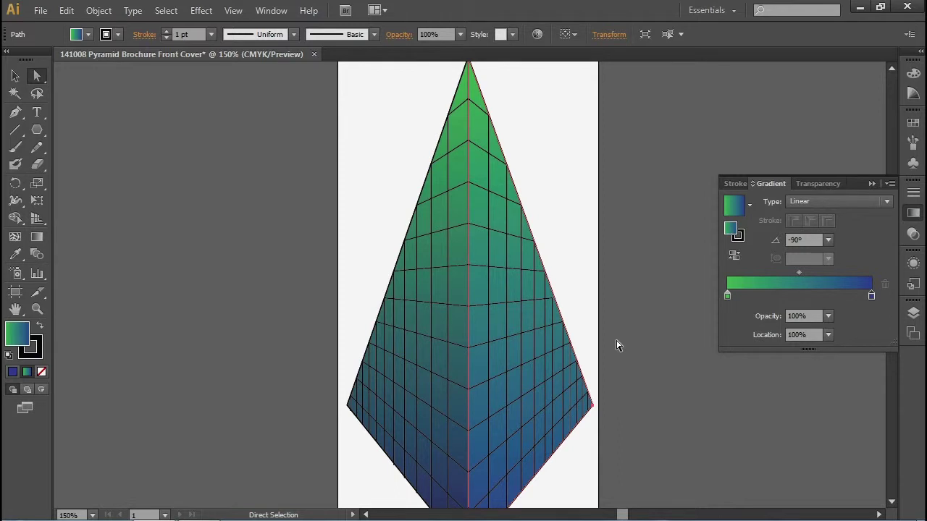
{"action": "key", "text": "ctrl+minus"}
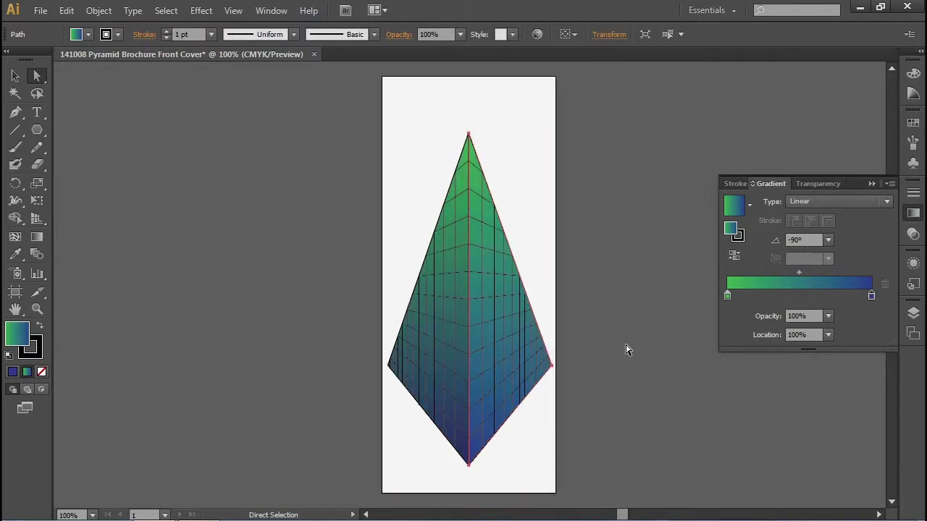
Toggle Layer 2 and Layer 1 visibility to inspect the grid and fills separately.
{"action": "key", "text": "F7"}
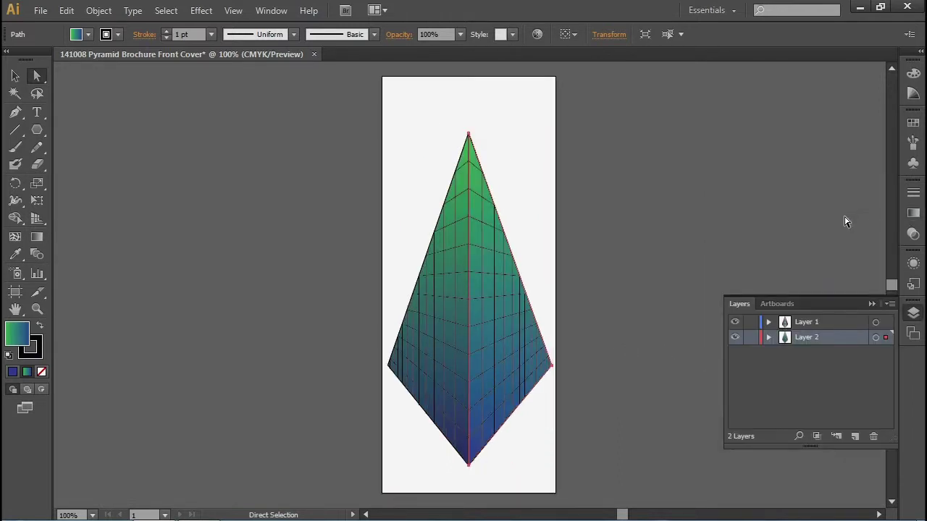
{"action": "left_click", "coordinate": [735, 338]}
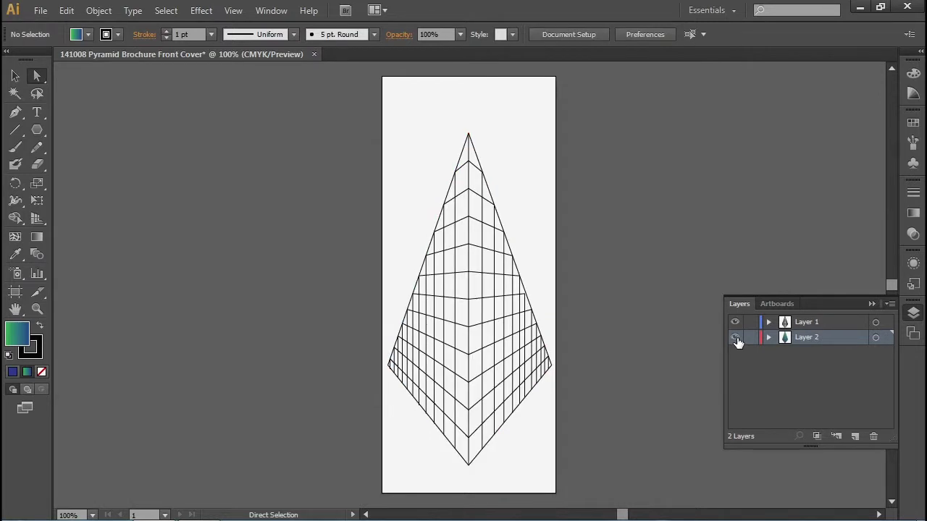
{"action": "left_click", "coordinate": [736, 337]}
{"action": "left_click", "coordinate": [734, 322]}
{"action": "left_click", "coordinate": [735, 322]}
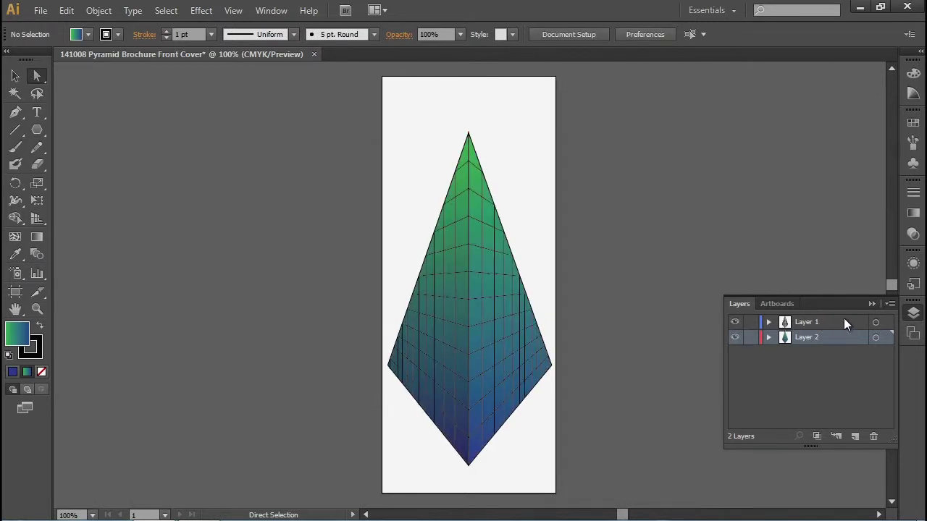
Target Layer 1's grid and set its stroke weight to 3 pt, then back to 2 pt.
{"action": "left_click", "coordinate": [874, 323]}
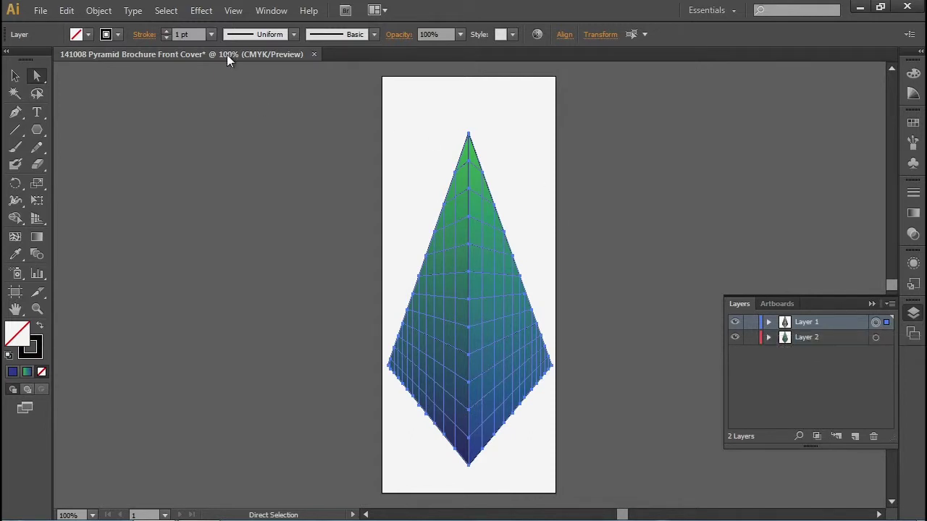
{"action": "left_click", "coordinate": [166, 31]}
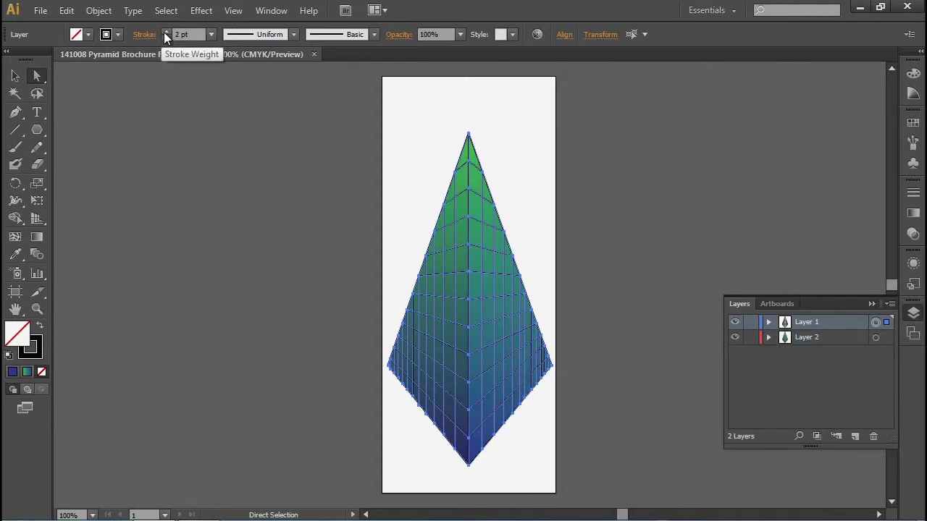
{"action": "left_click", "coordinate": [166, 32]}
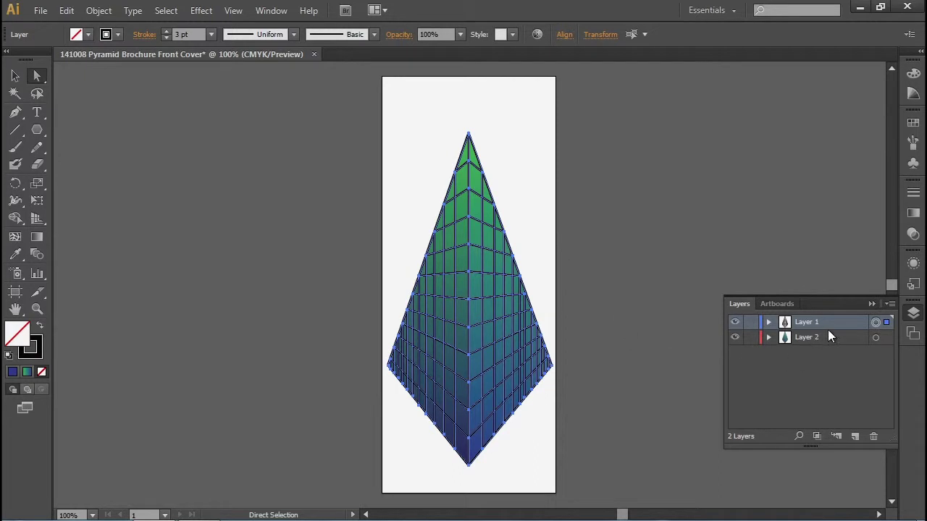
{"action": "left_click", "coordinate": [610, 244]}
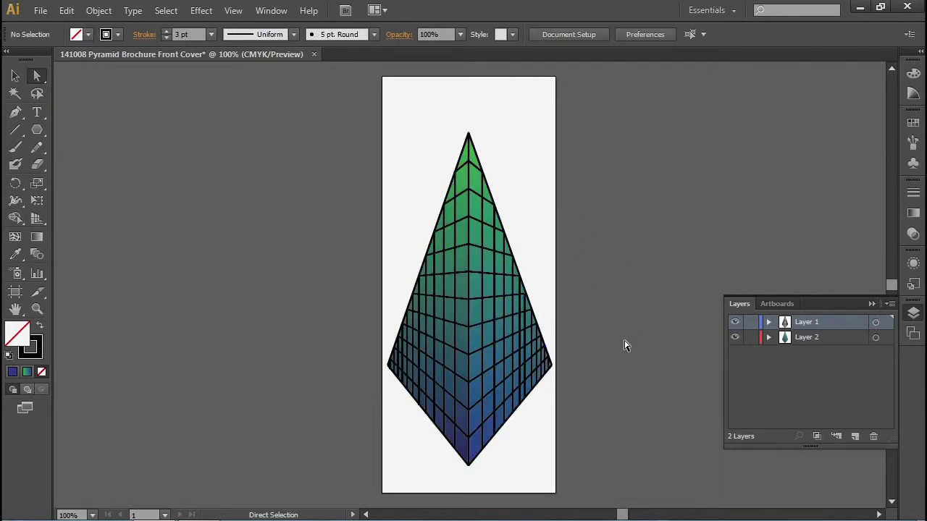
{"action": "key", "text": "ctrl+equal"}
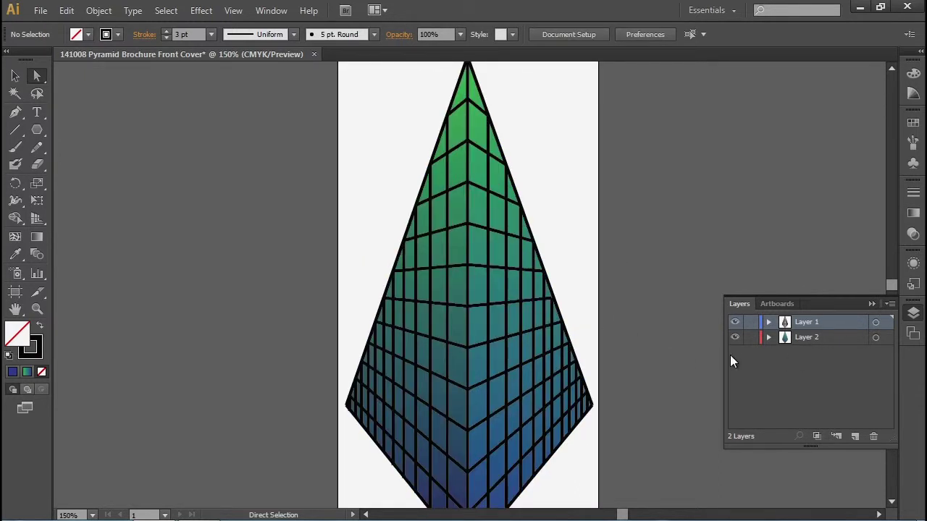
{"action": "left_click", "coordinate": [877, 322]}
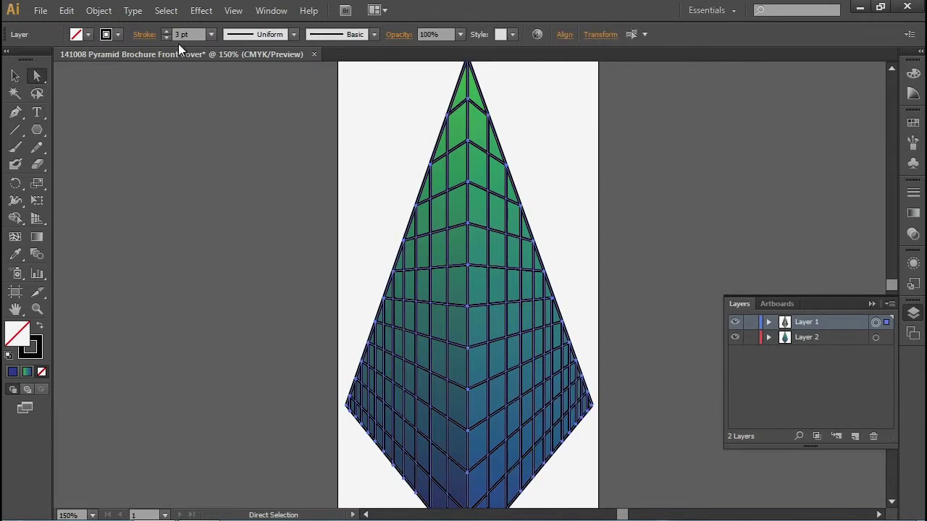
{"action": "left_click", "coordinate": [166, 37]}
{"action": "left_click", "coordinate": [554, 181]}
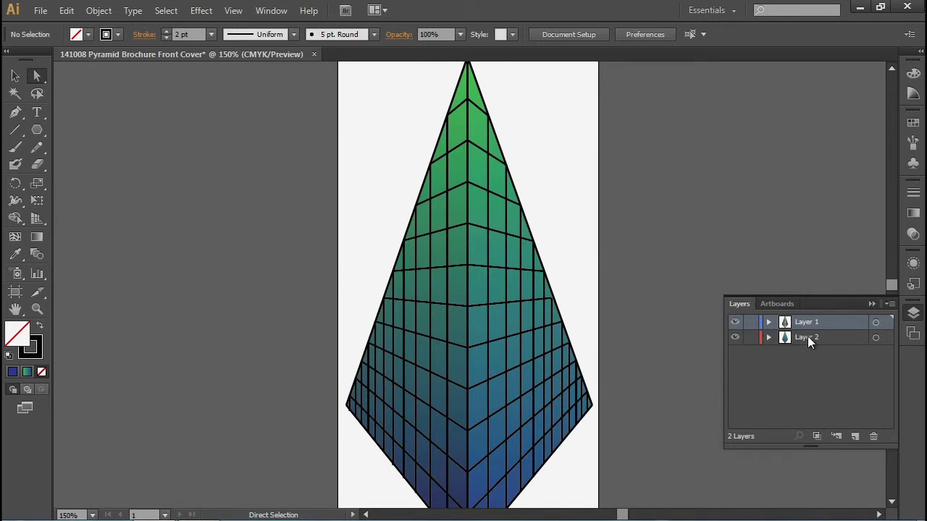
{"action": "left_click", "coordinate": [736, 338]}
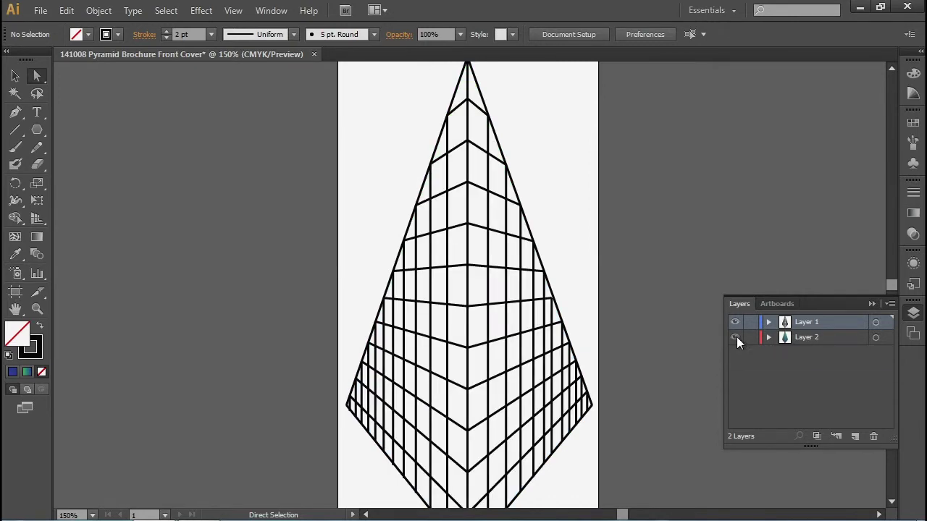
{"action": "left_click", "coordinate": [736, 338]}
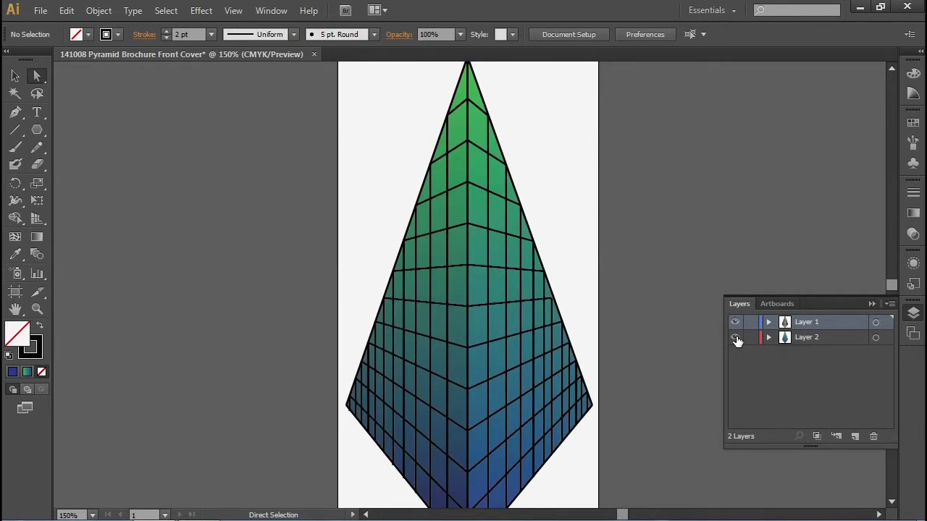